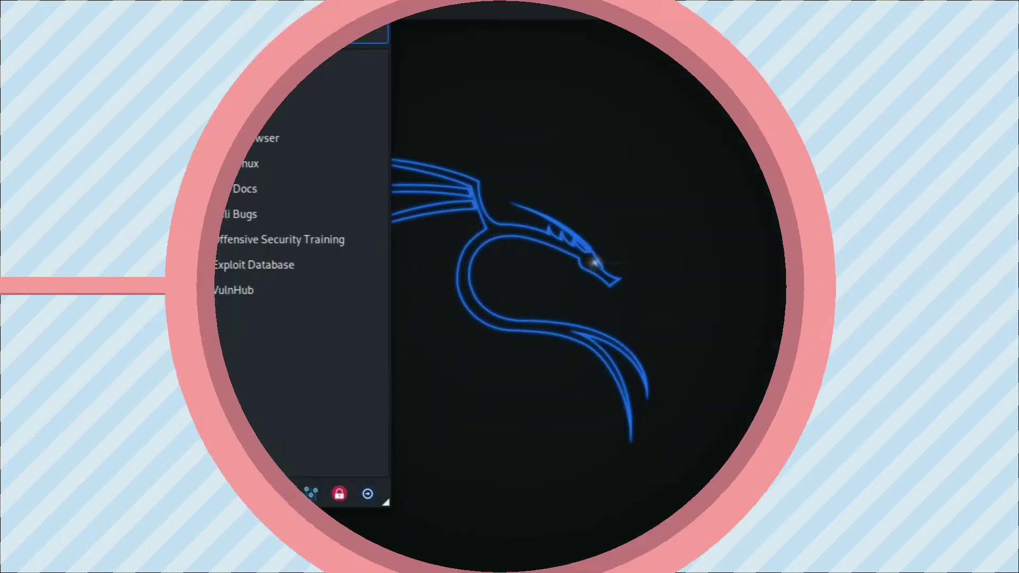
Step: Search 'brave' in the Whisker menu and launch Brave Web Browser
text(brave)
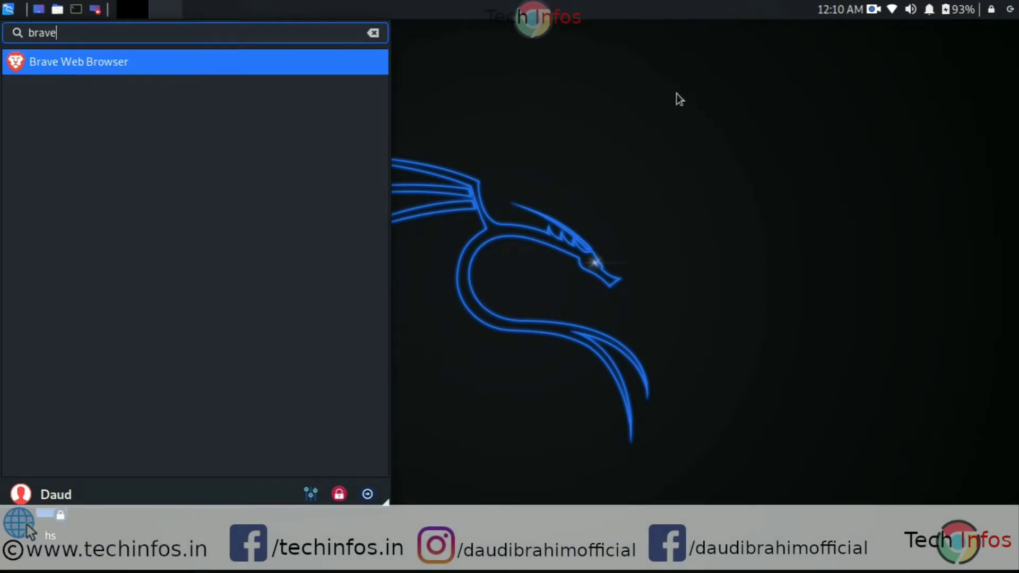
key(Return)
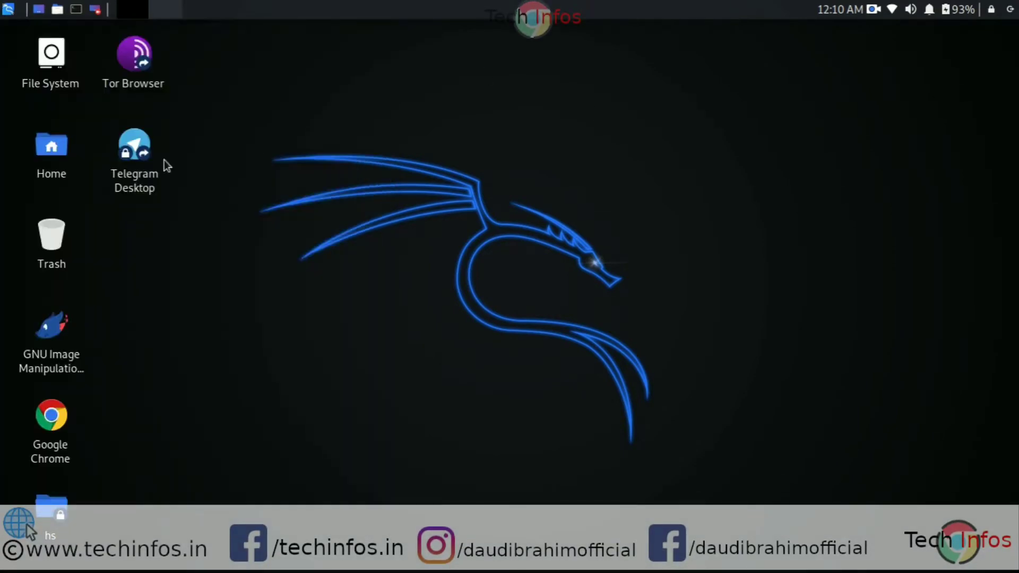
key(super)
text(brave)
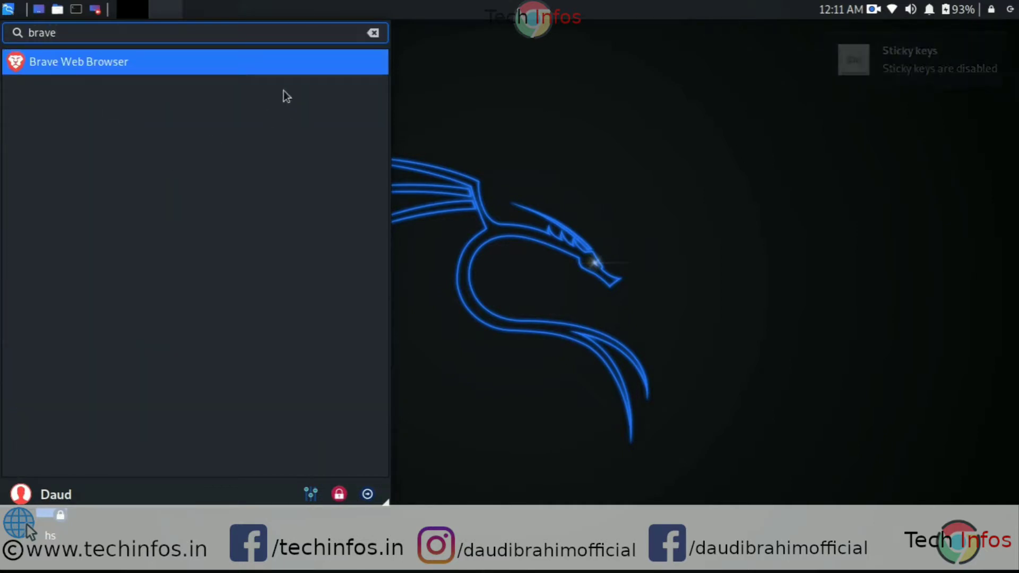
click(320, 69)
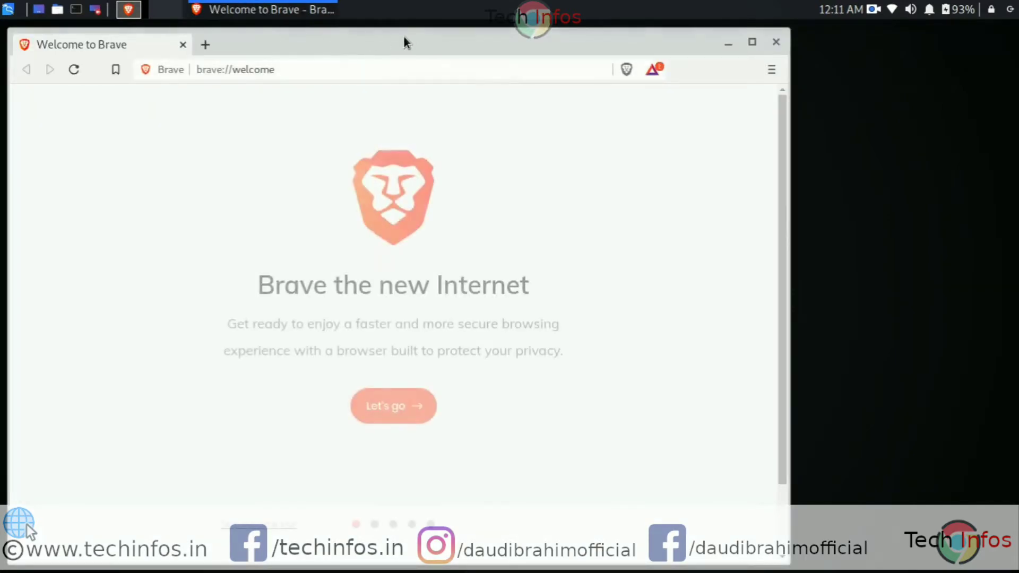
Step: Move the Brave window into place and pick DuckDuckGo as the search engine
drag(421, 43, 542, 25)
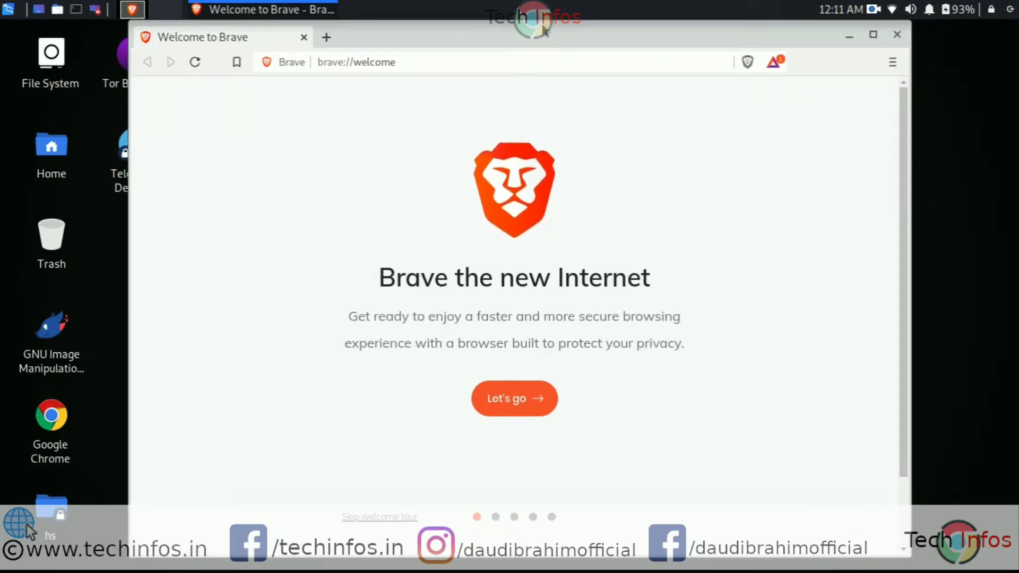
drag(542, 19, 542, 19)
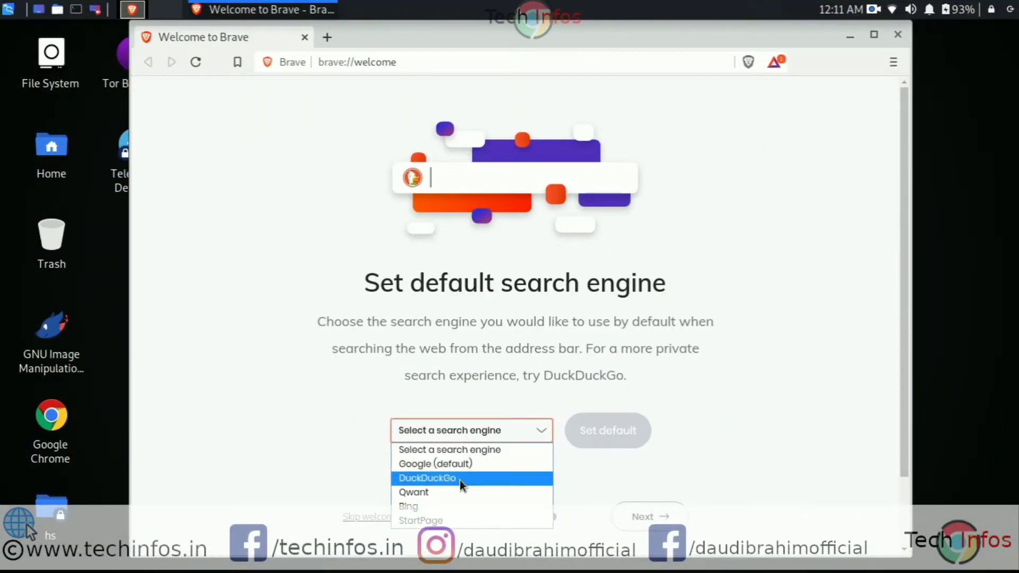
click(460, 480)
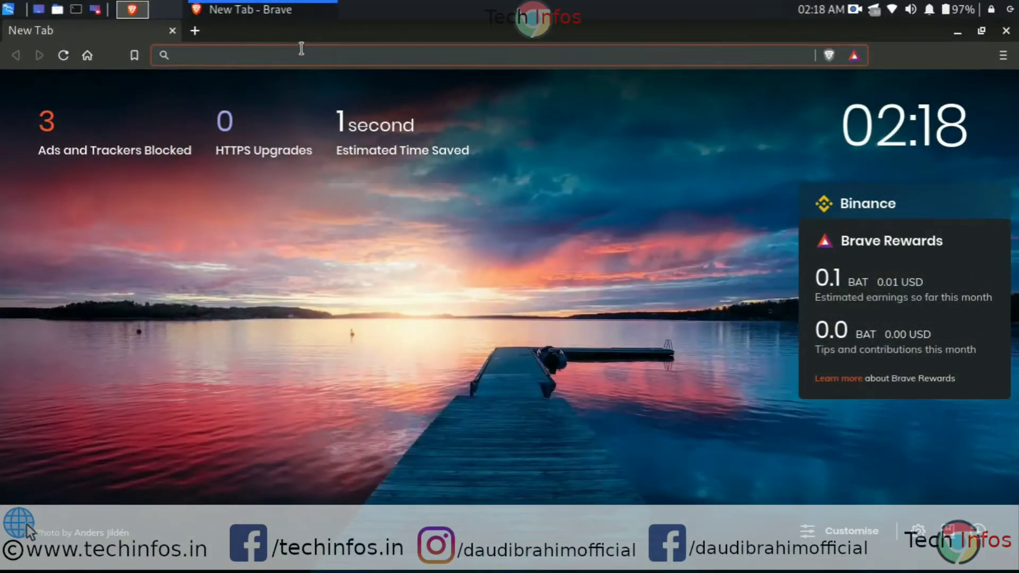
Step: Search DuckDuckGo for techinfos.in from the address bar and scroll through the results
text(techinfo)
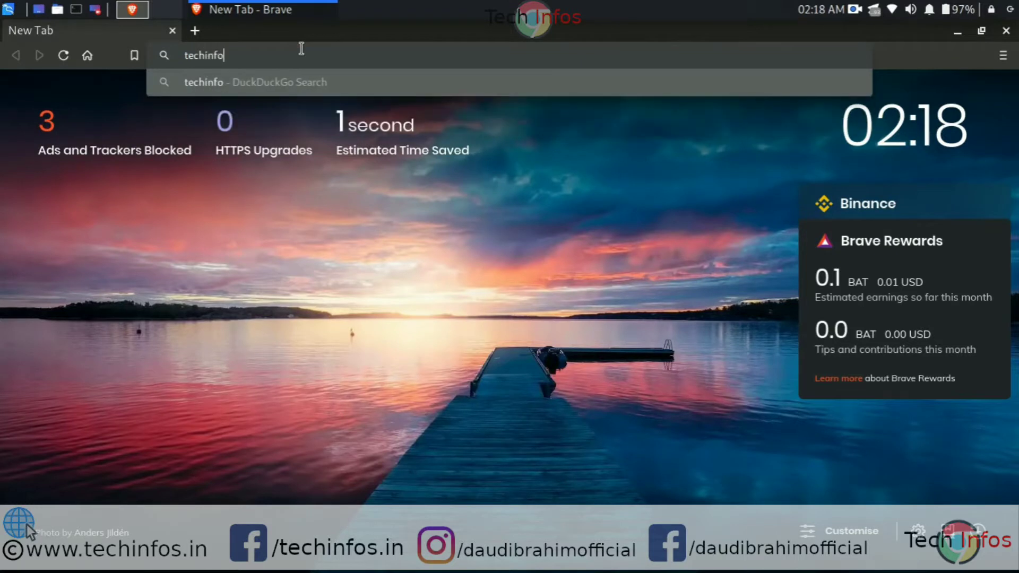
text(s.in)
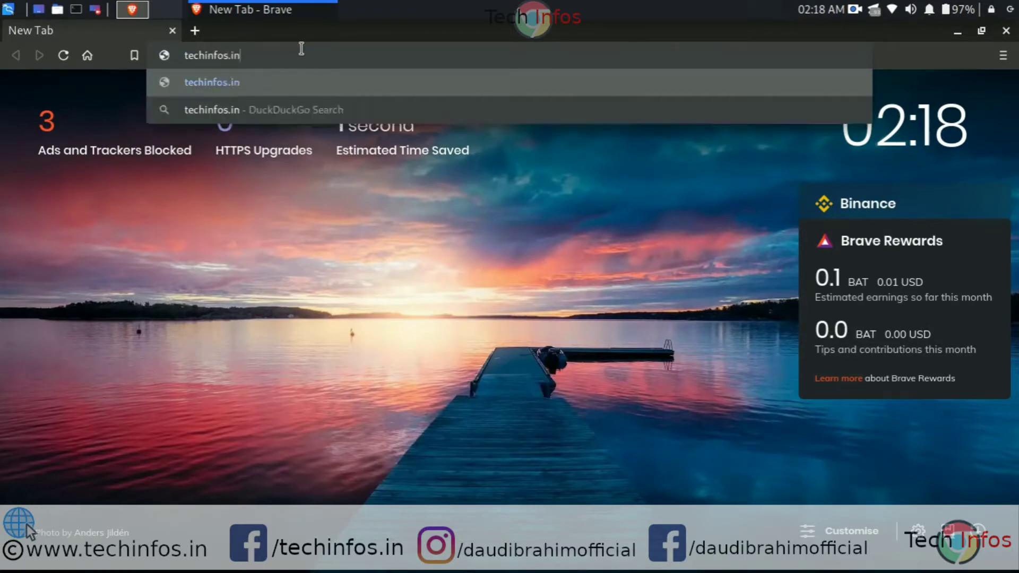
key(Down)
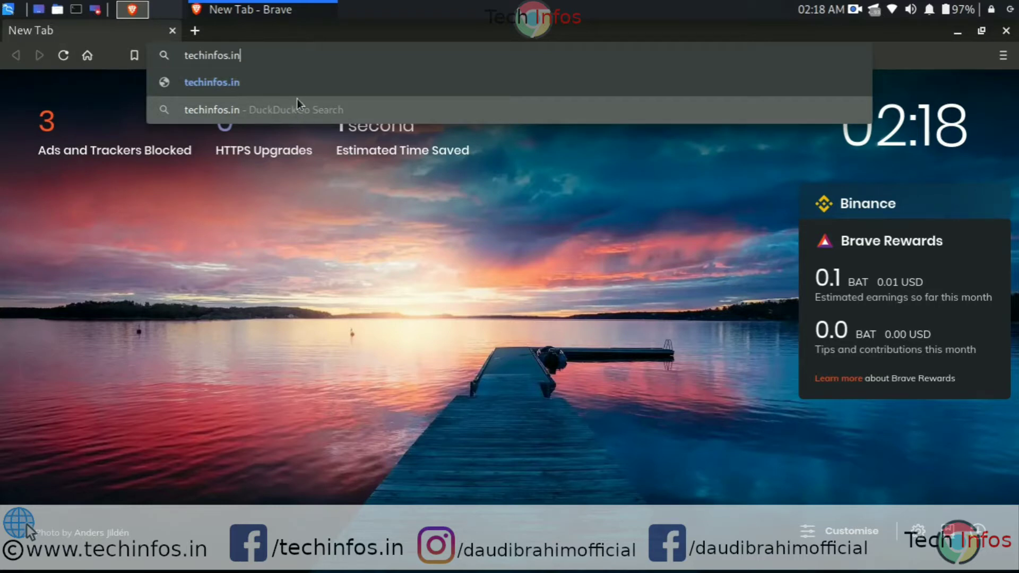
click(266, 113)
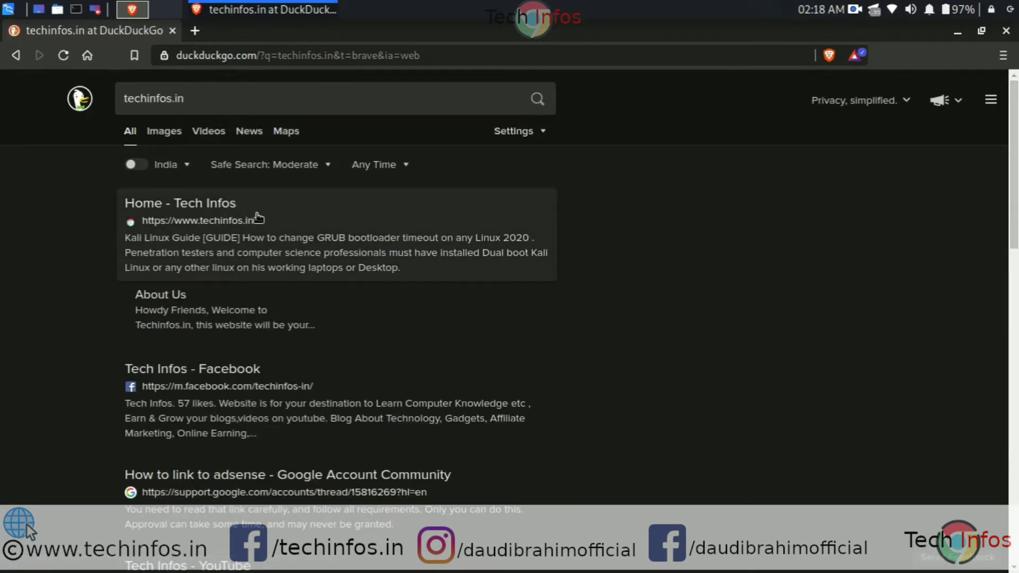
scroll(648, 281, down, 15)
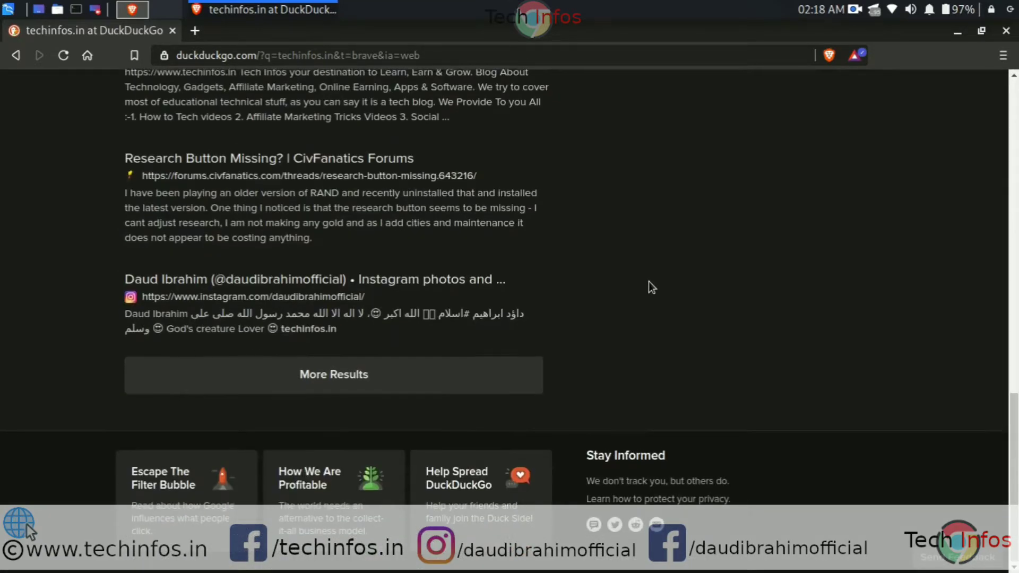
scroll(648, 281, up, 1)
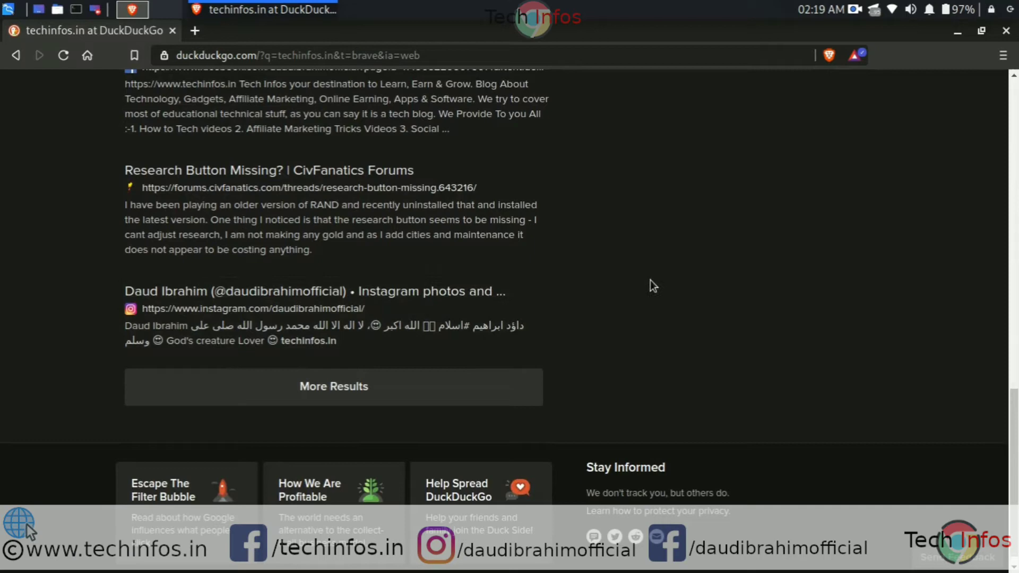
scroll(650, 280, up, 15)
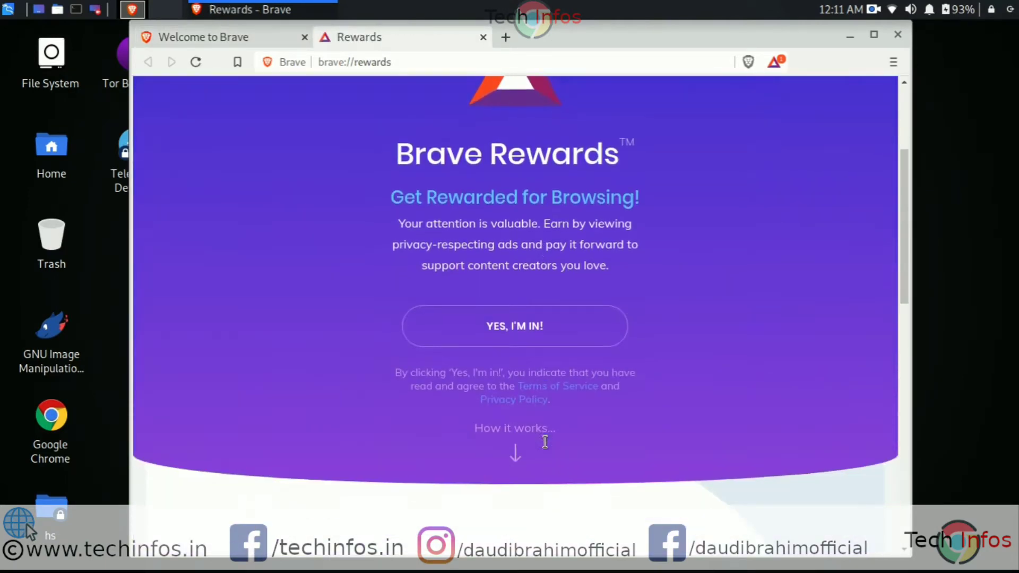
Step: Opt in to Brave Rewards with YES, I'M IN! to create the wallet
click(538, 318)
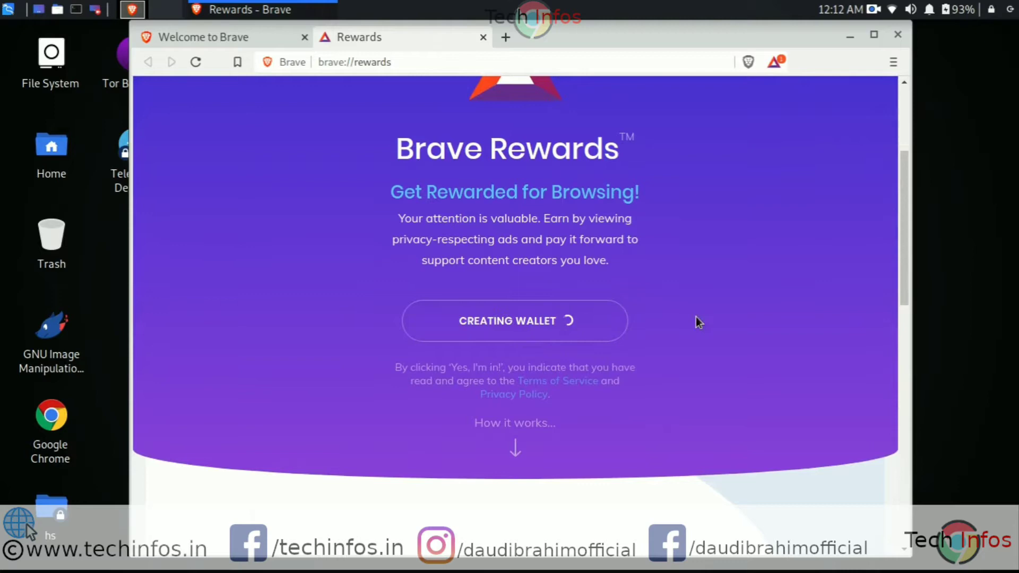
scroll(696, 316, down, 5)
scroll(696, 316, up, 5)
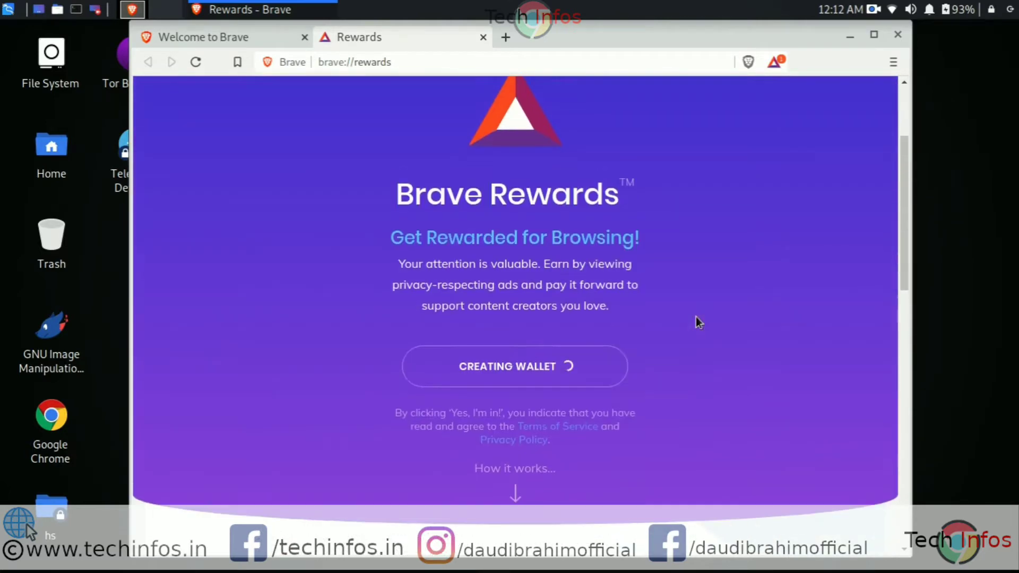
scroll(619, 321, down, 2)
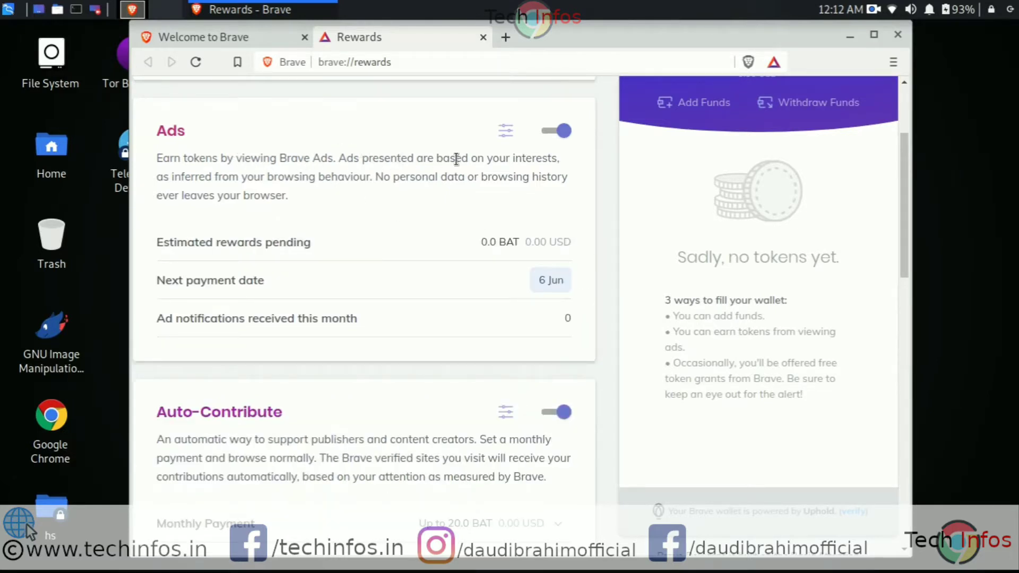
scroll(412, 184, down, 4)
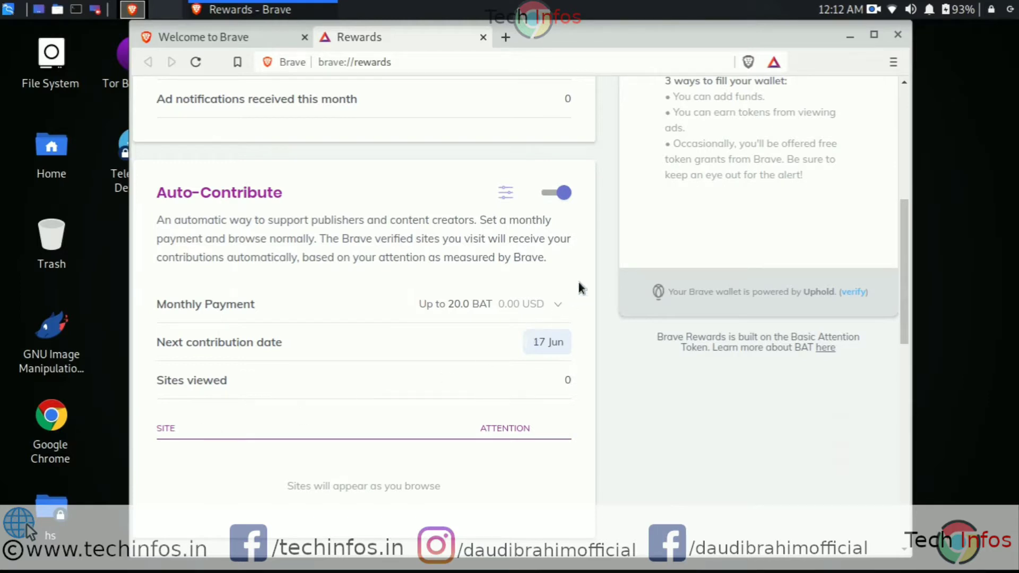
Step: Set the Auto-Contribute monthly payment to Up to 5.0 BAT
click(561, 306)
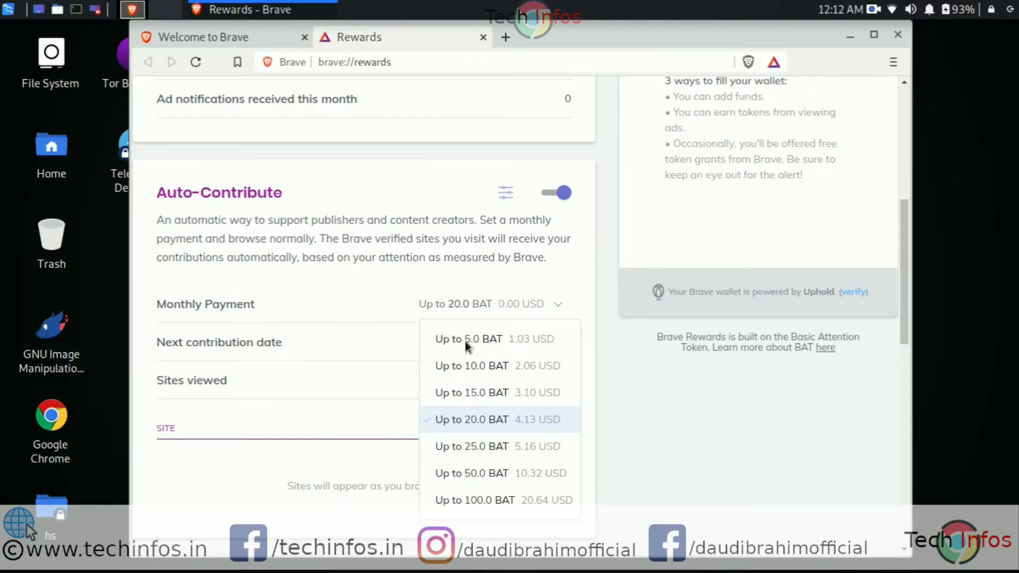
click(552, 340)
click(568, 424)
Step: Start wallet verification and proceed to verify with Uphold
scroll(688, 323, up, 3)
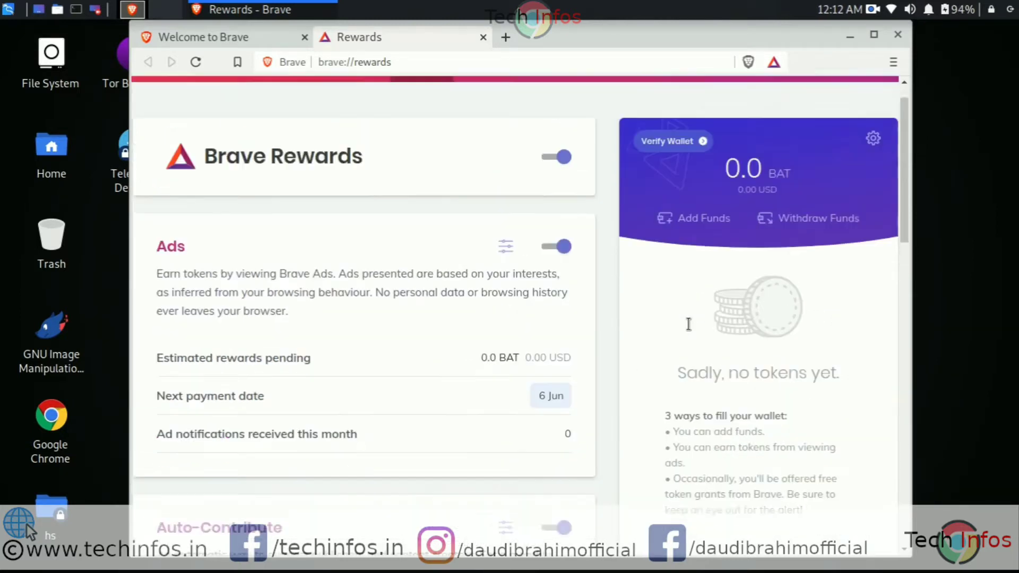
scroll(688, 323, up, 1)
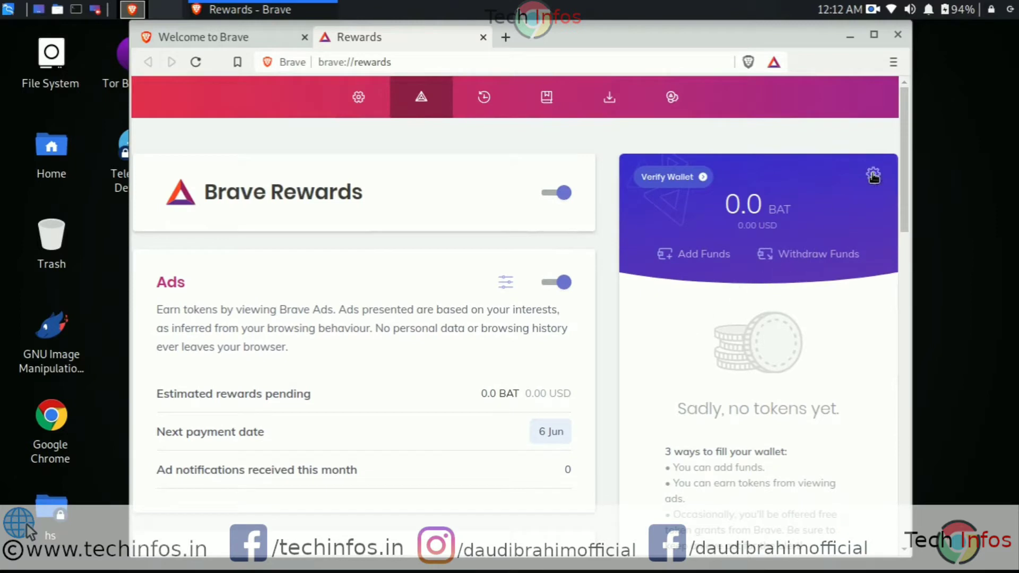
click(689, 180)
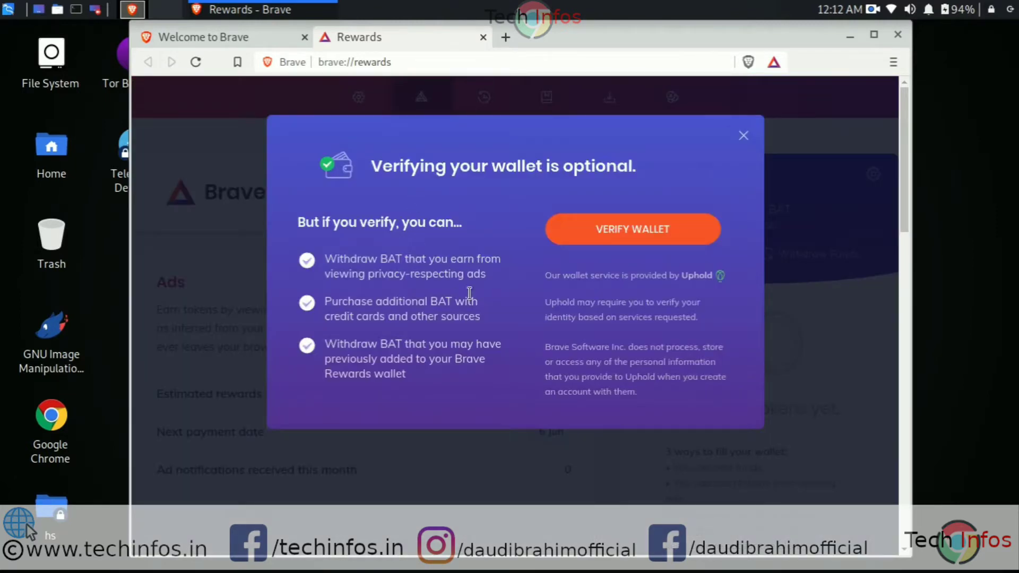
click(637, 235)
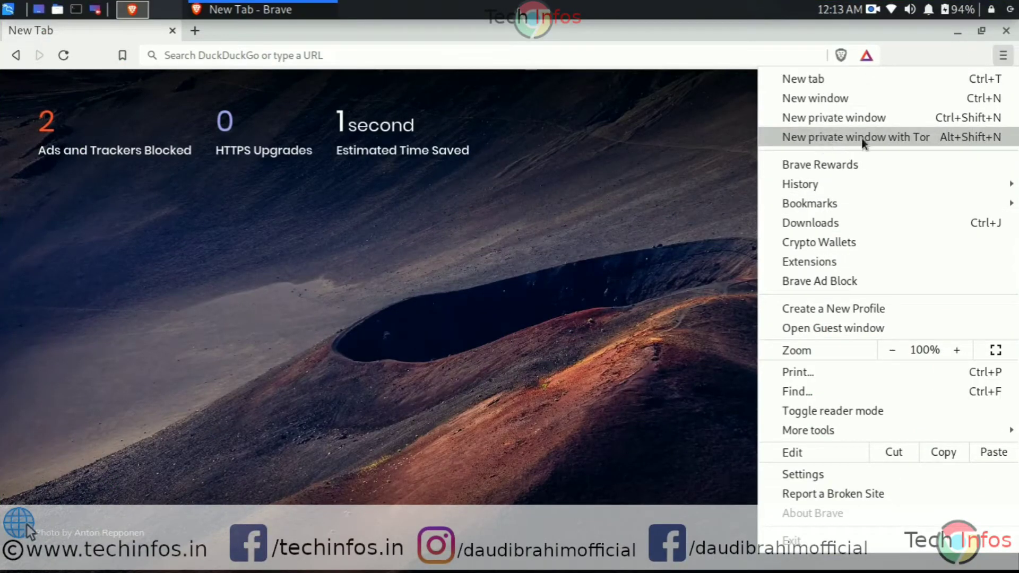
Step: Open a new private window with Tor and look over its Tor options
click(908, 141)
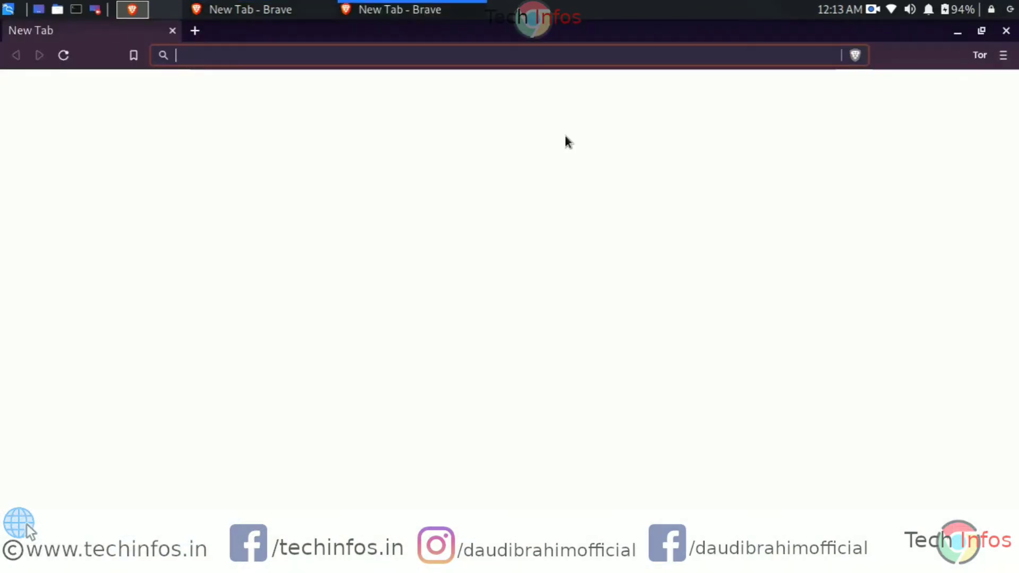
scroll(390, 179, down, 3)
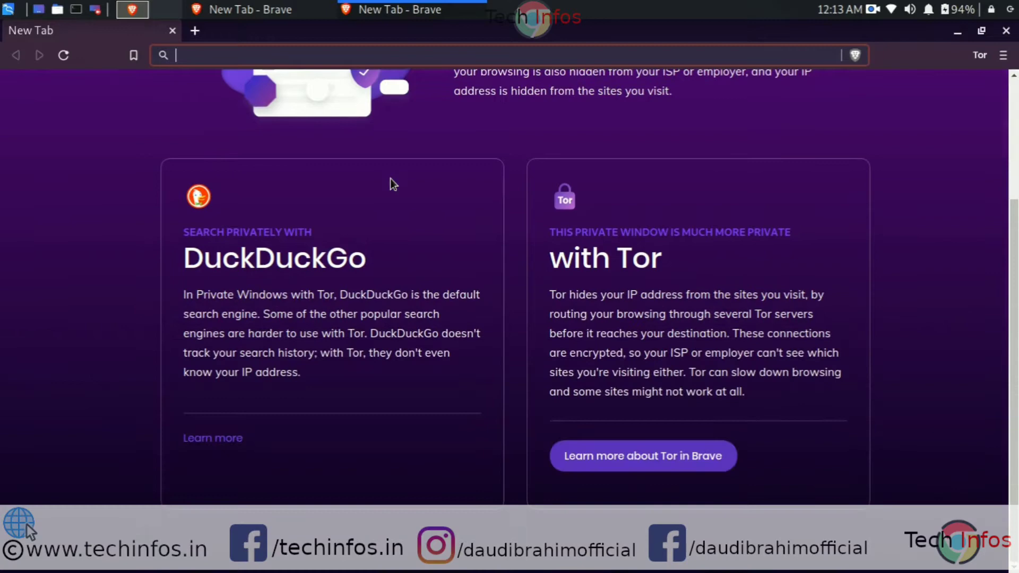
scroll(390, 179, up, 3)
scroll(715, 169, down, 3)
scroll(705, 323, up, 2)
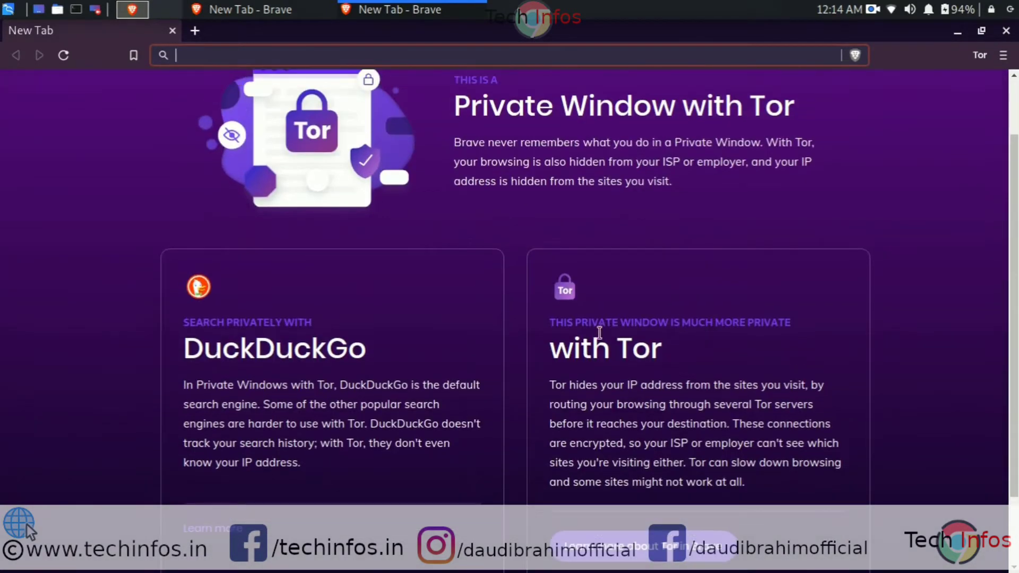
scroll(743, 313, up, 2)
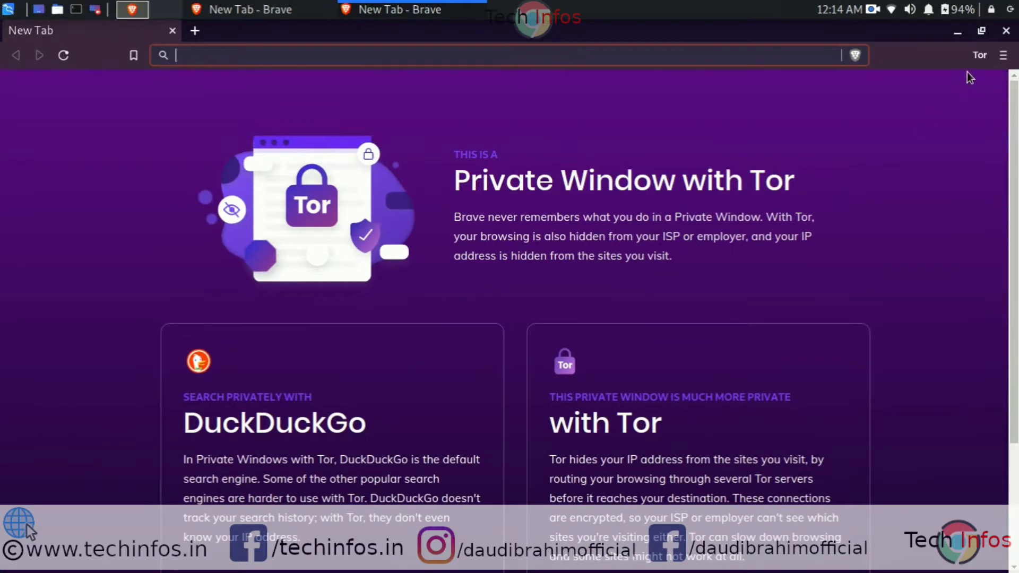
click(980, 55)
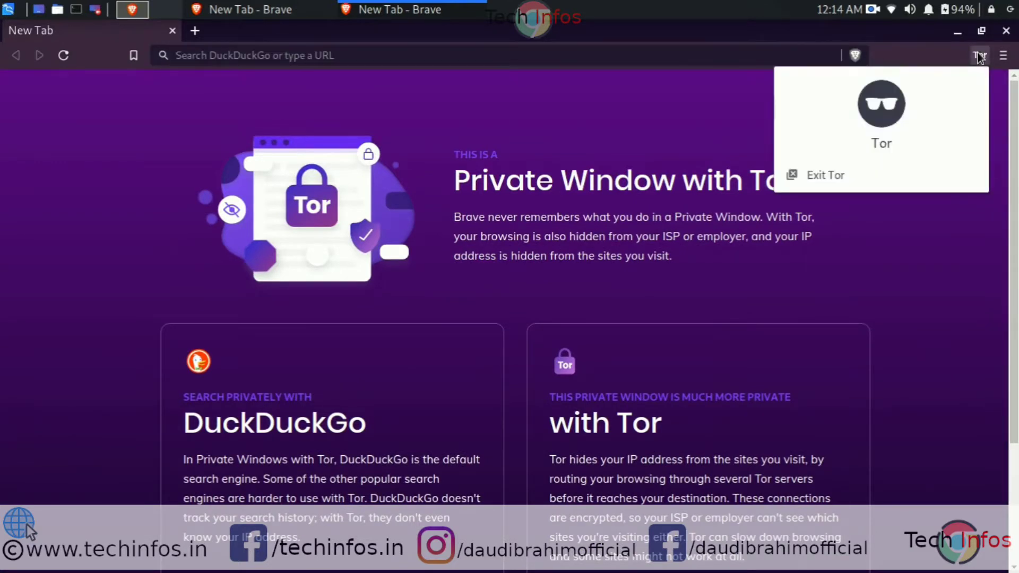
key(Escape)
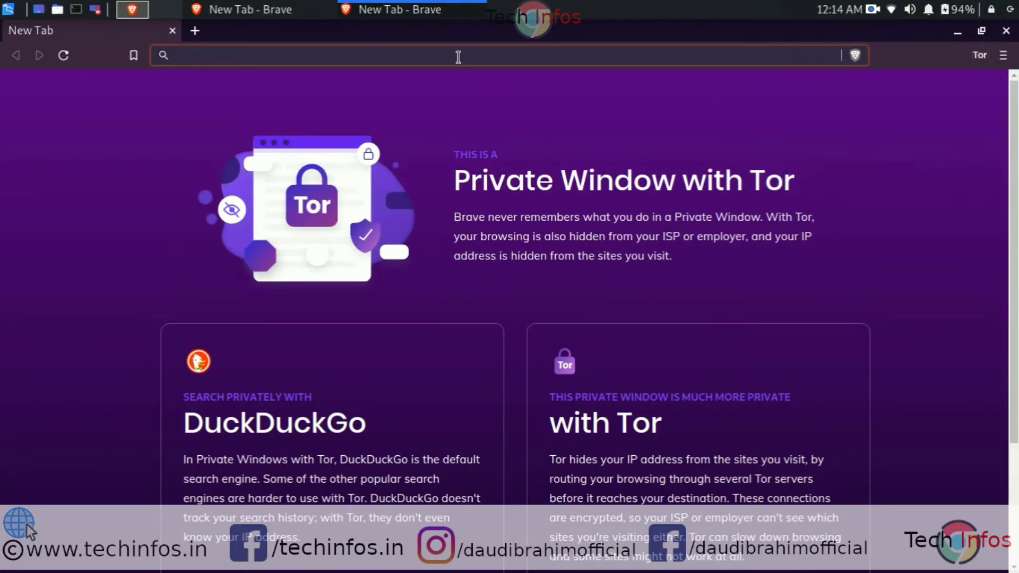
Step: Load google.com, search for techinfos.in and scroll the results
text(googl)
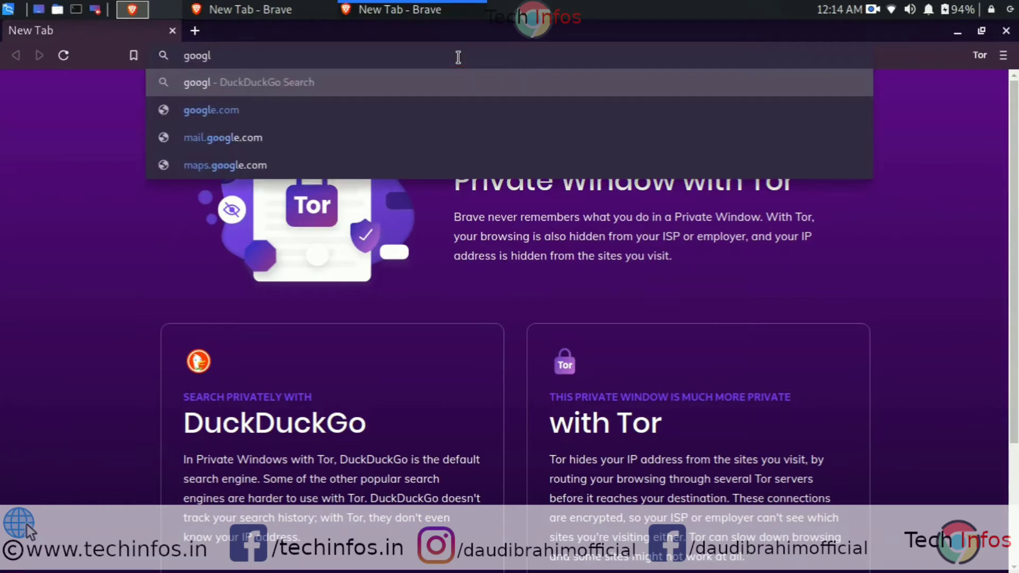
key(Down)
key(Return)
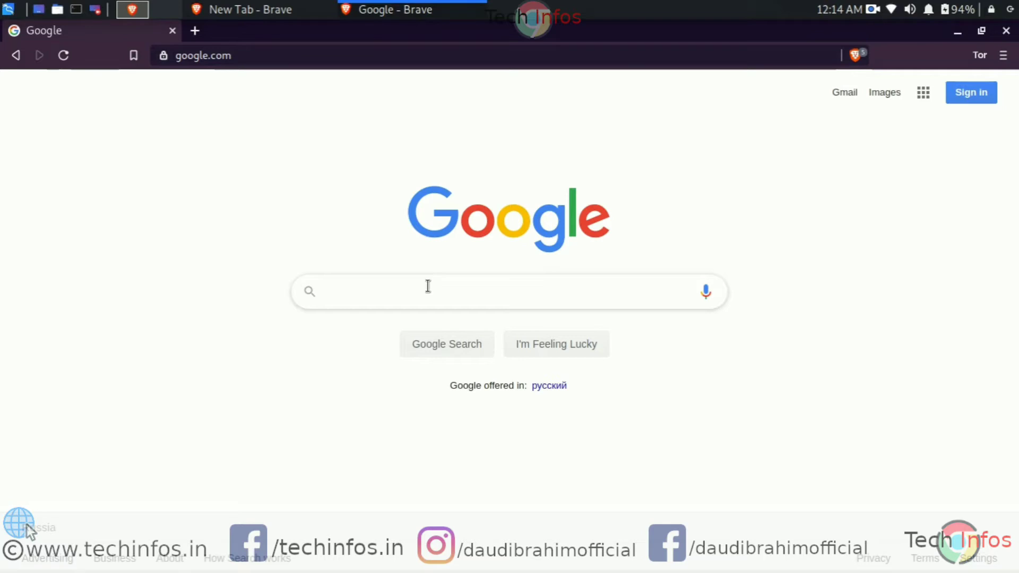
text(techinf)
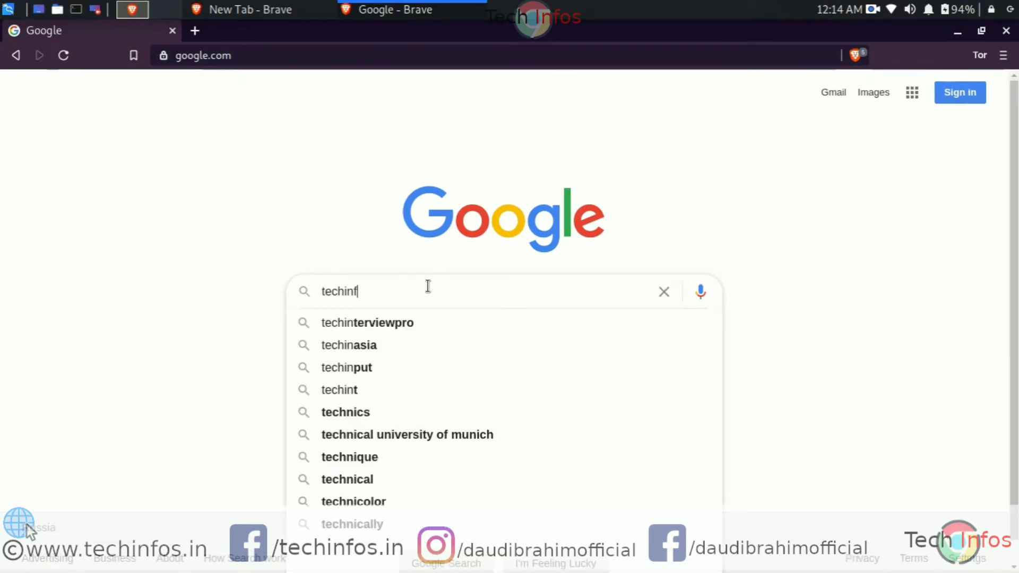
text(os.om)
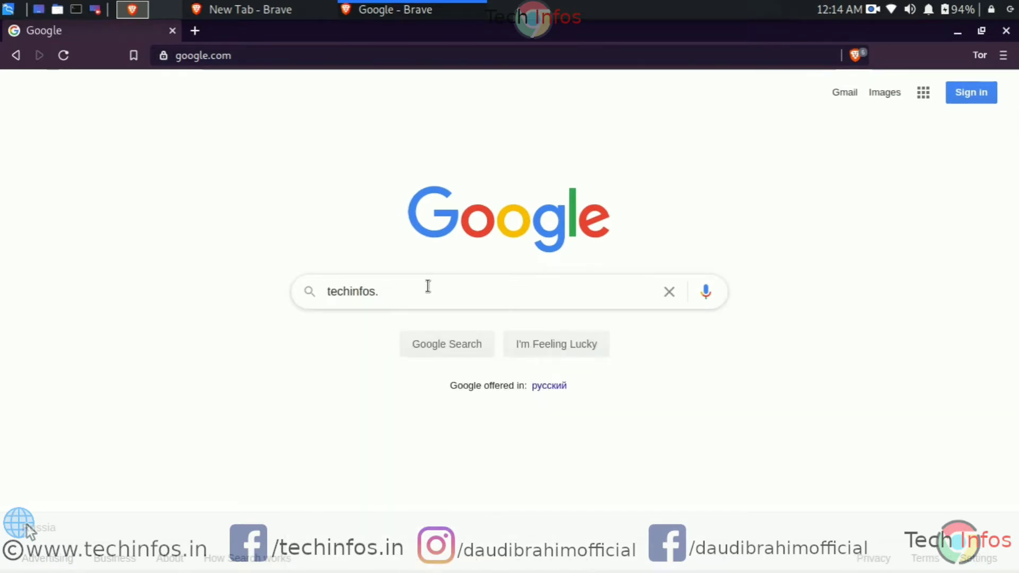
key(Return)
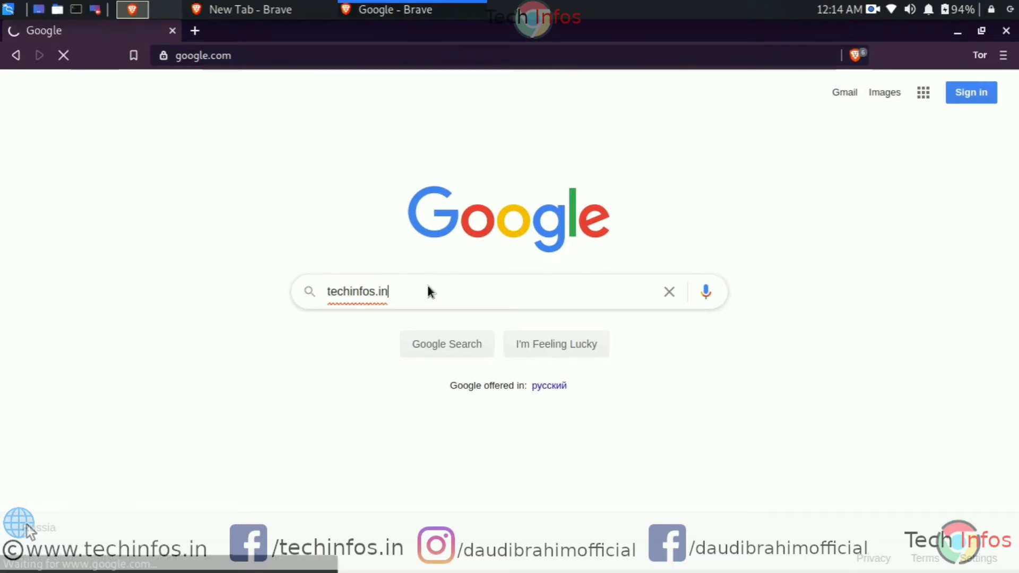
scroll(692, 302, down, 15)
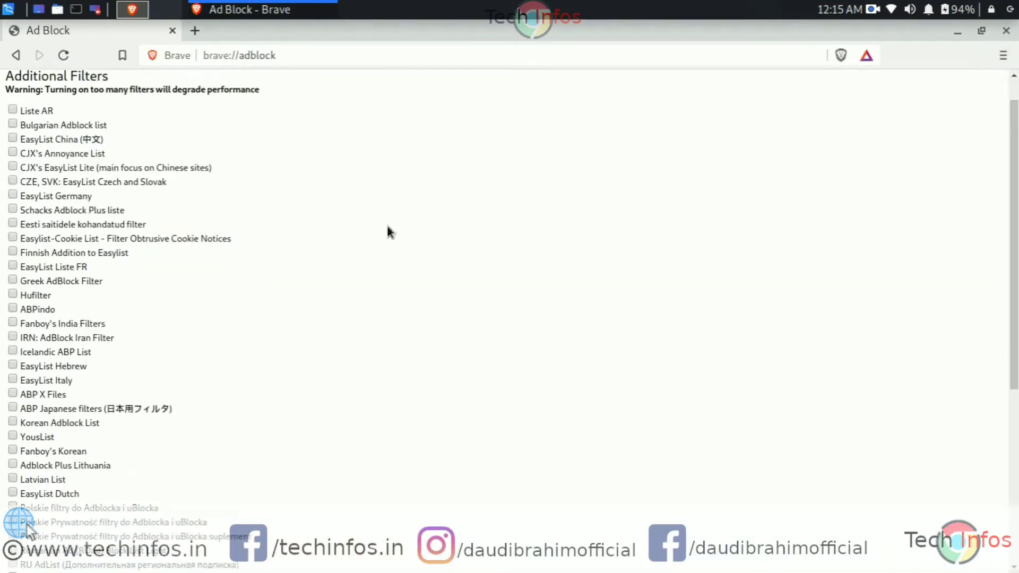
scroll(388, 226, down, 5)
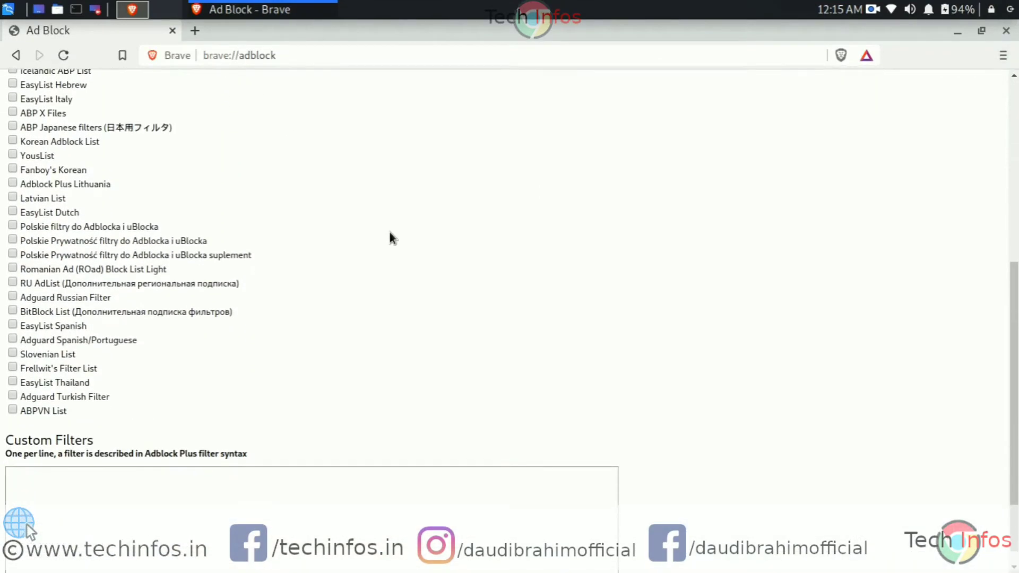
scroll(392, 250, up, 3)
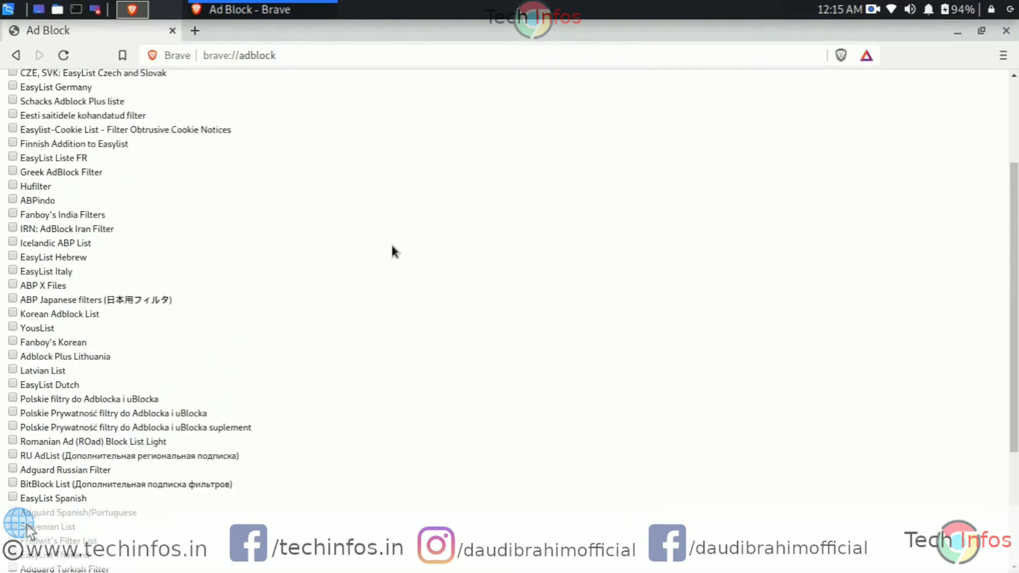
scroll(392, 251, up, 2)
scroll(202, 357, down, 5)
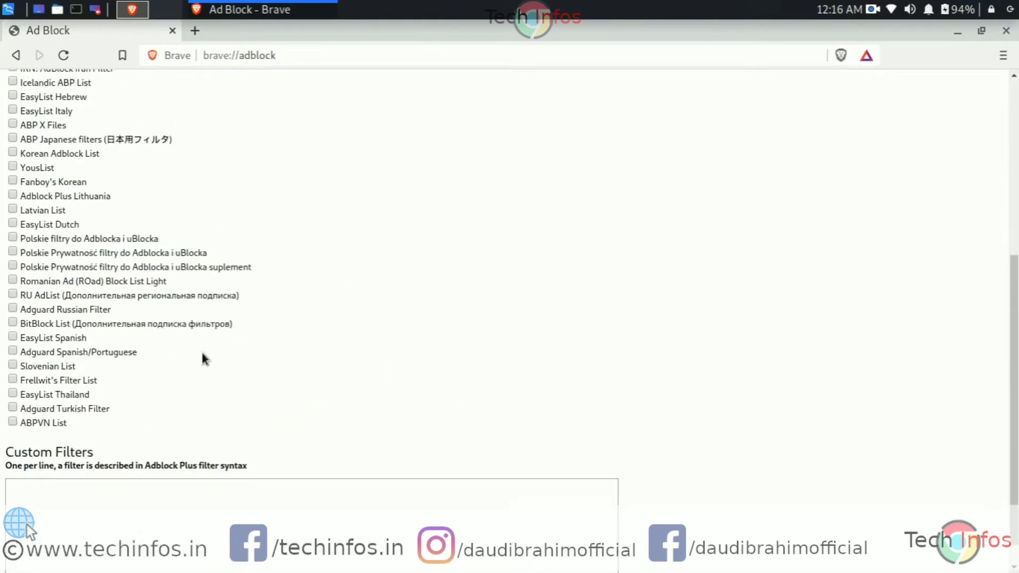
scroll(202, 357, up, 6)
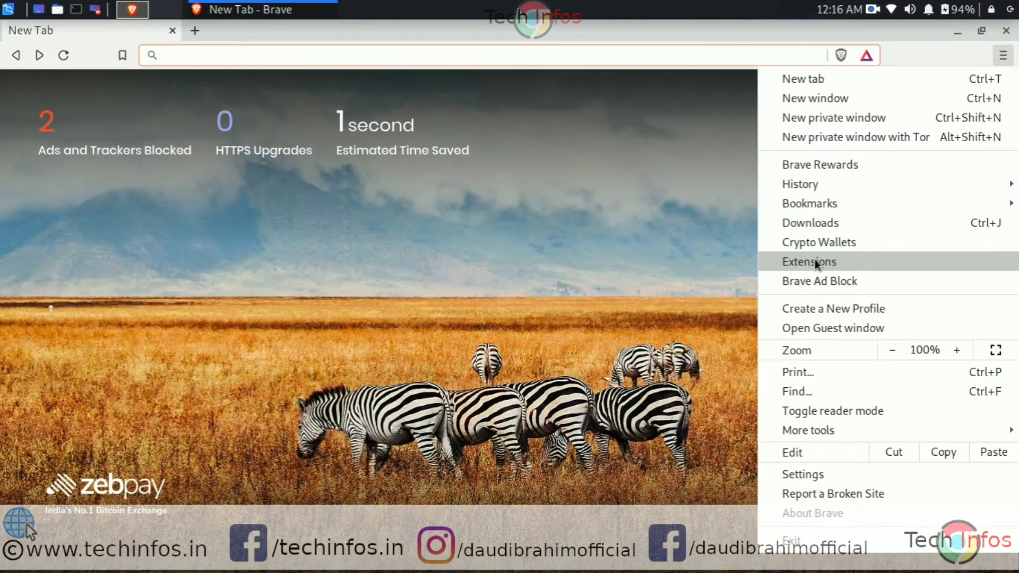
Step: Open the Extensions page and open the Web Store link in a new tab
click(816, 262)
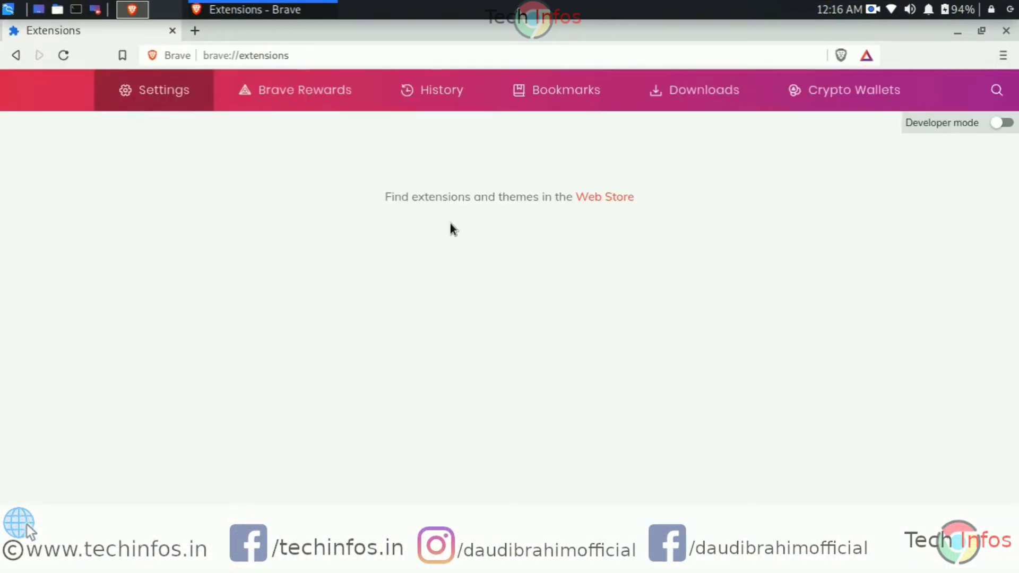
right_click(606, 197)
click(618, 206)
click(278, 36)
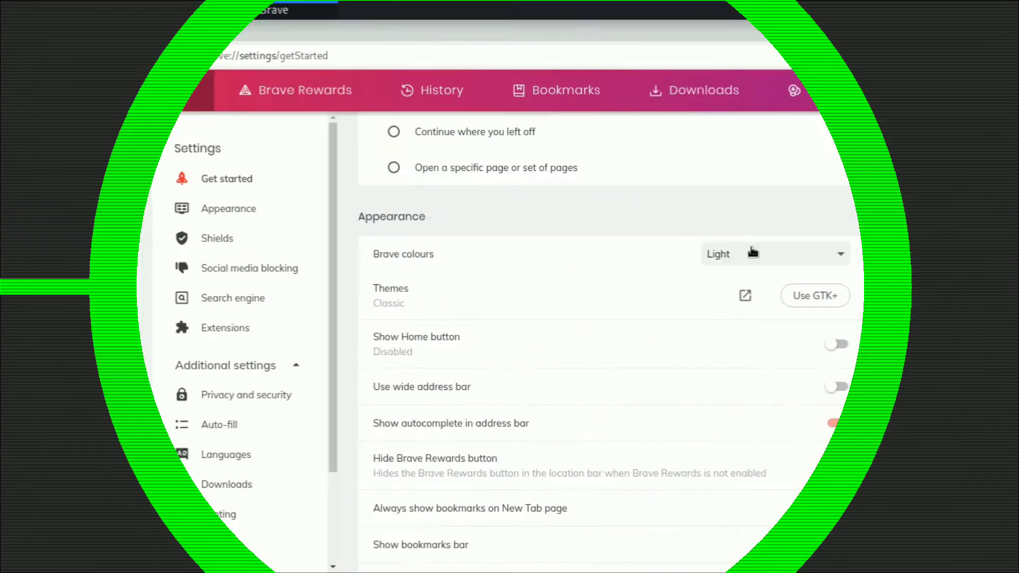
Step: Set Brave colours to Dark and turn on the Show Home button toggle
click(749, 249)
click(734, 274)
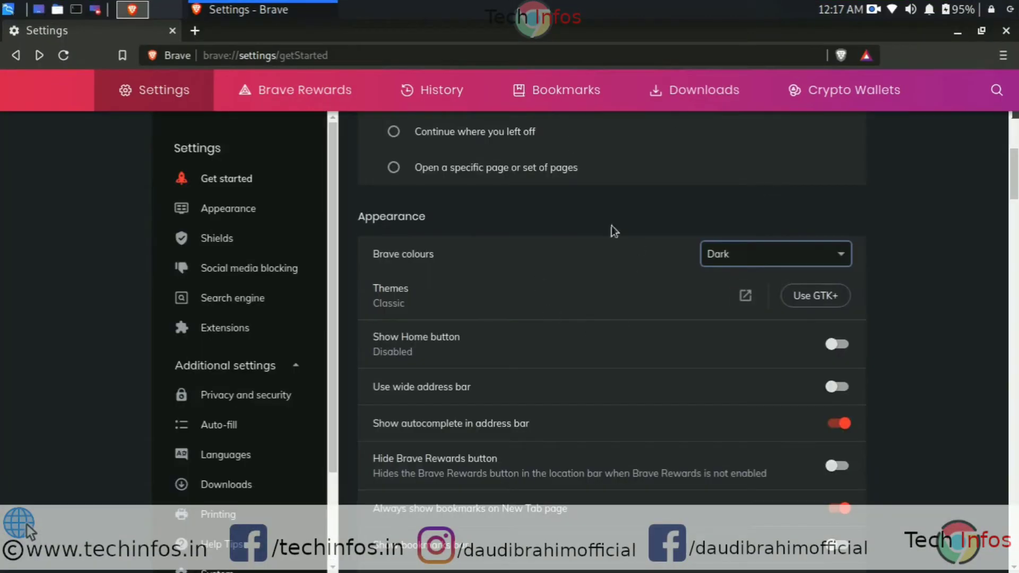
scroll(964, 314, down, 3)
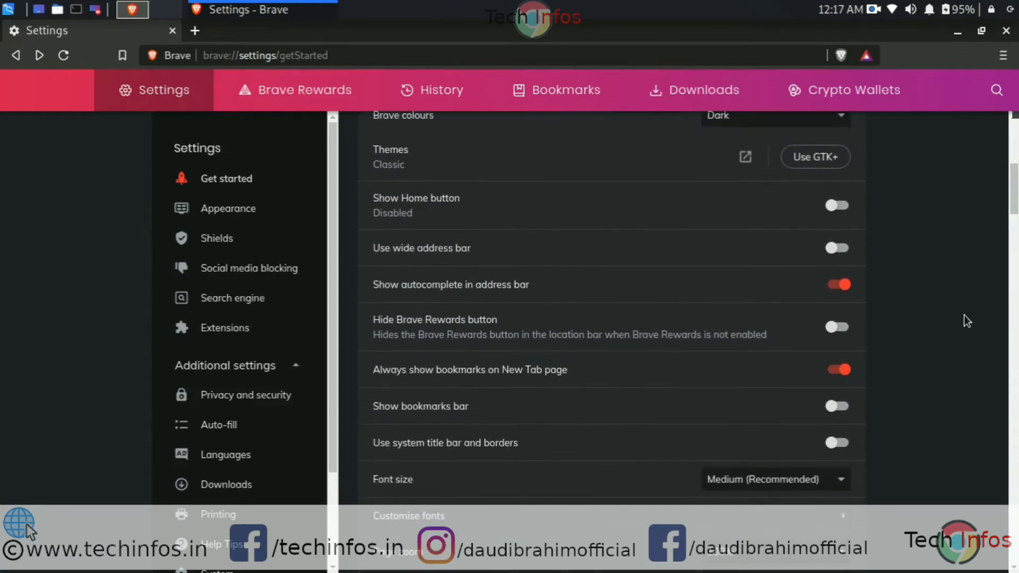
click(838, 178)
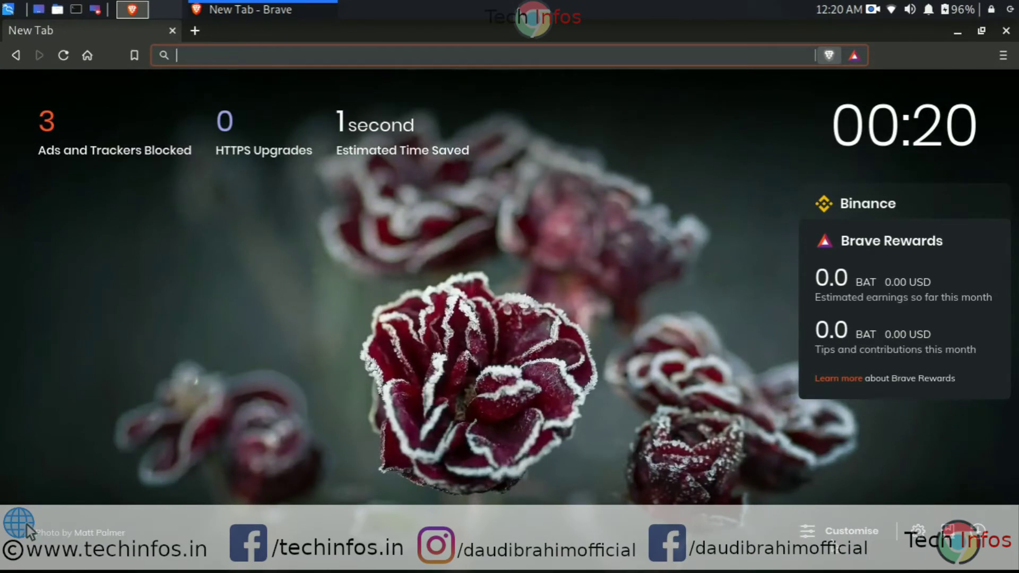
Step: Open dashboard customisation and toggle the background photo and sponsored images off and back on
click(834, 545)
click(853, 532)
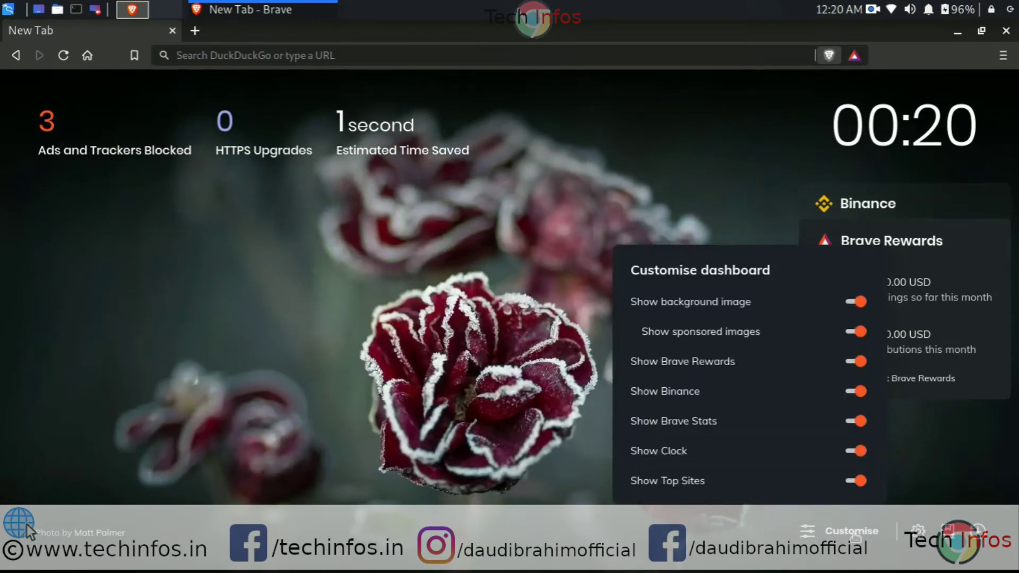
click(859, 302)
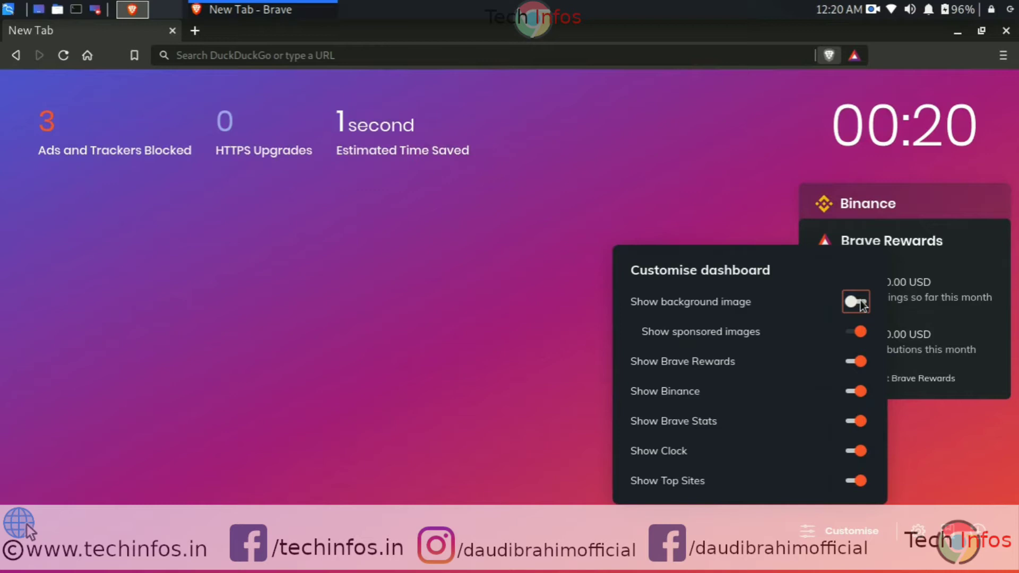
click(859, 302)
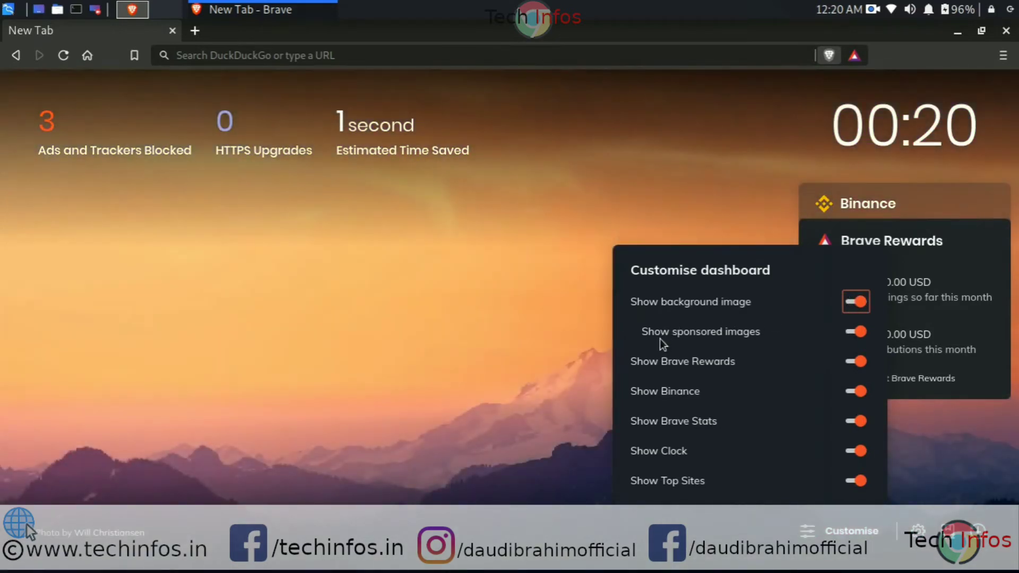
click(855, 332)
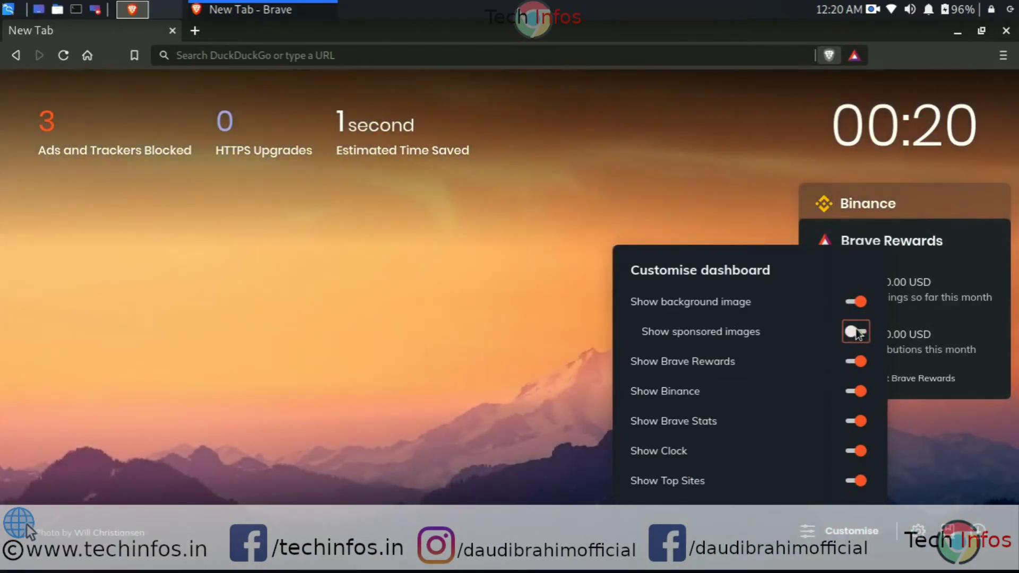
click(855, 332)
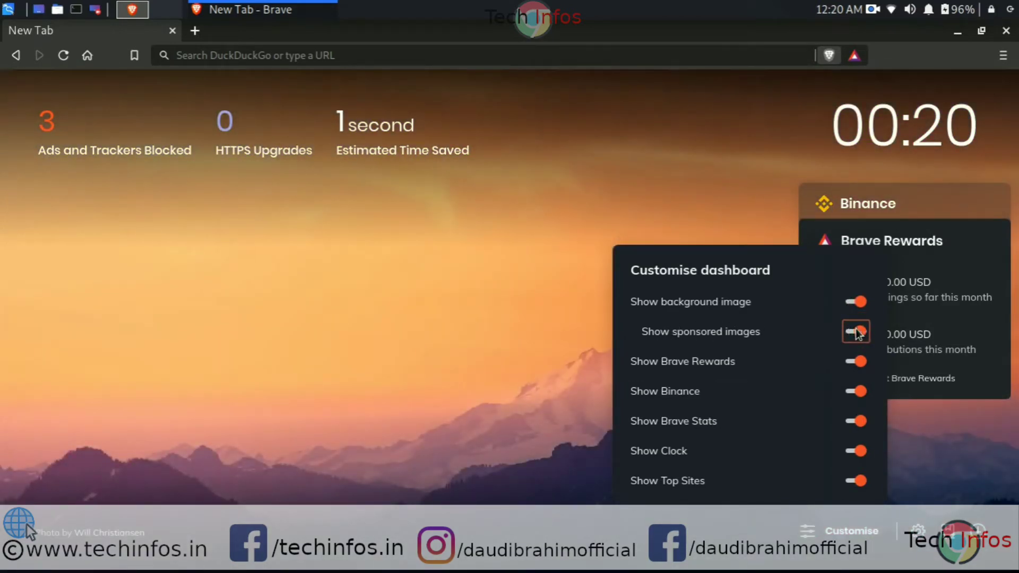
Step: Toggle the Rewards, Binance and clock widgets, leaving Binance and Brave Rewards shown
click(847, 361)
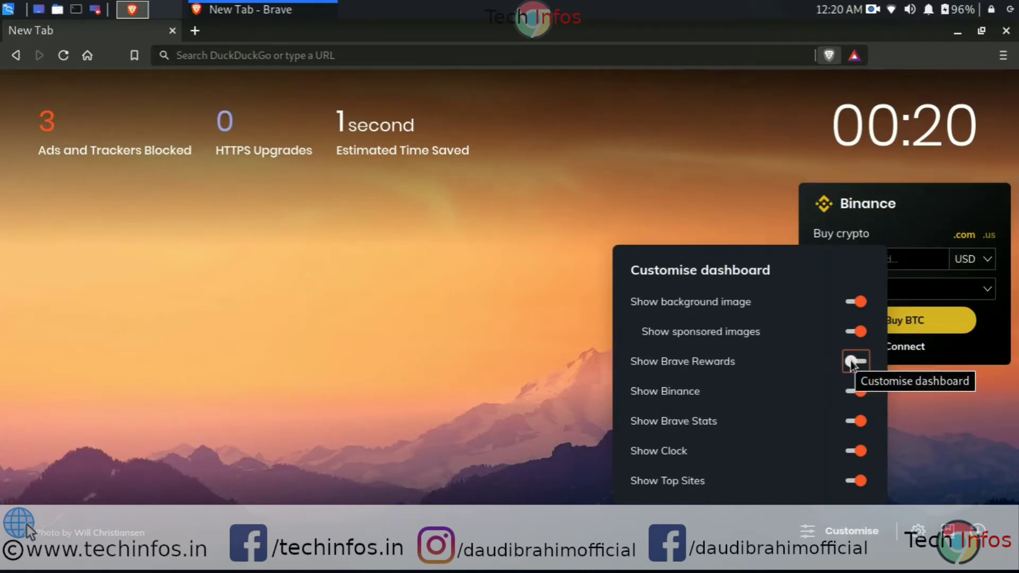
click(860, 393)
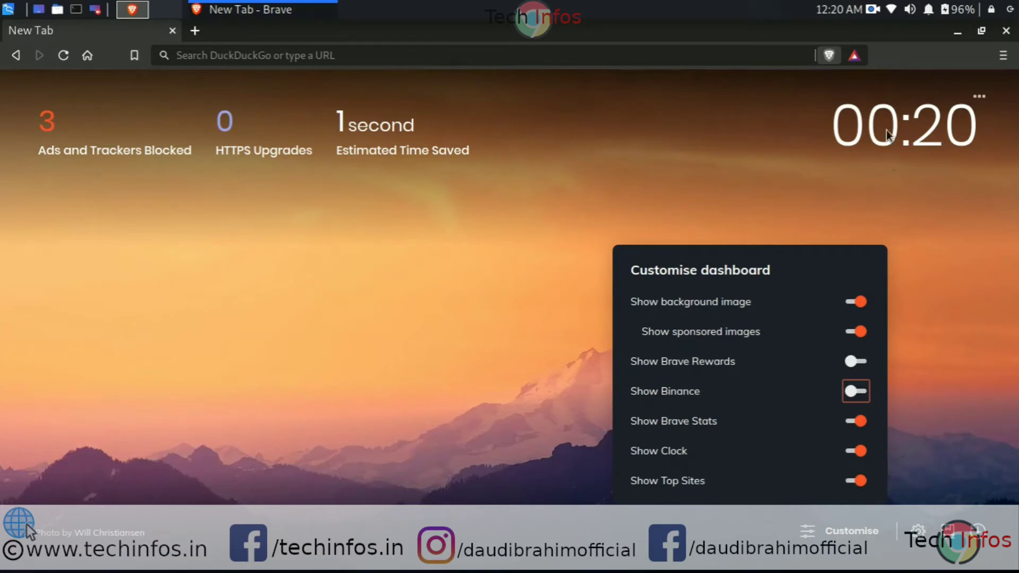
click(855, 452)
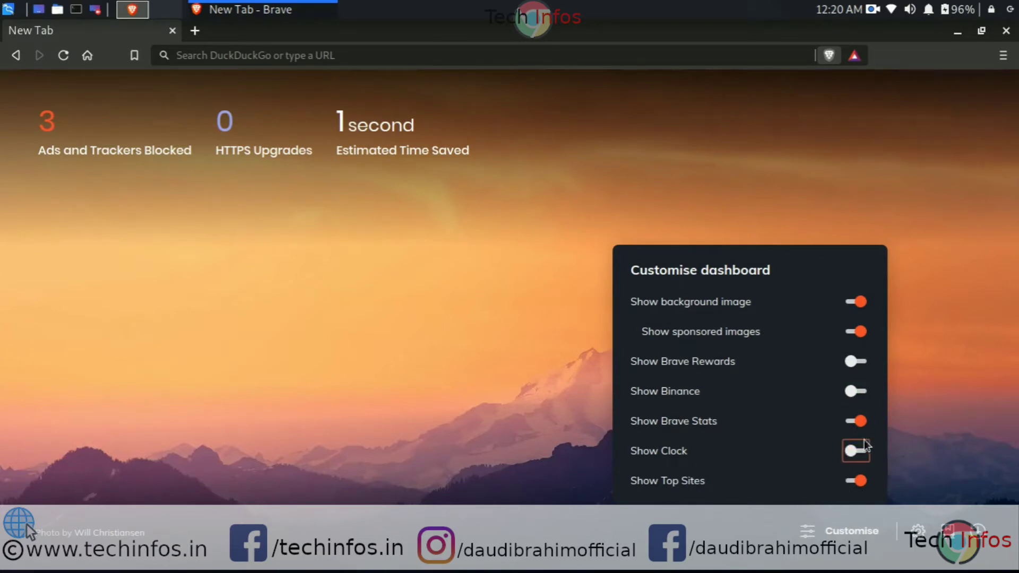
mouse_move(948, 143)
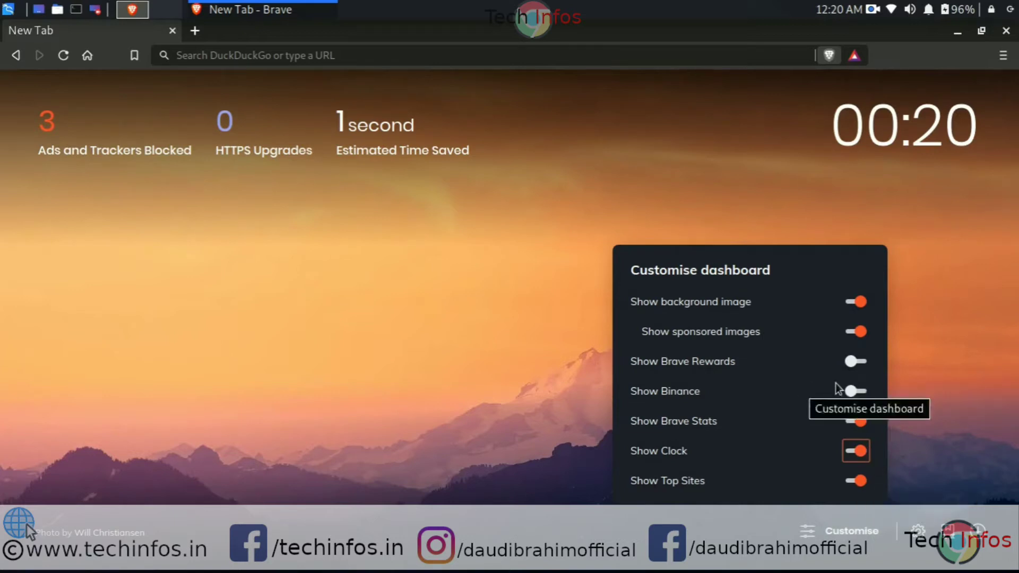
click(860, 392)
click(860, 390)
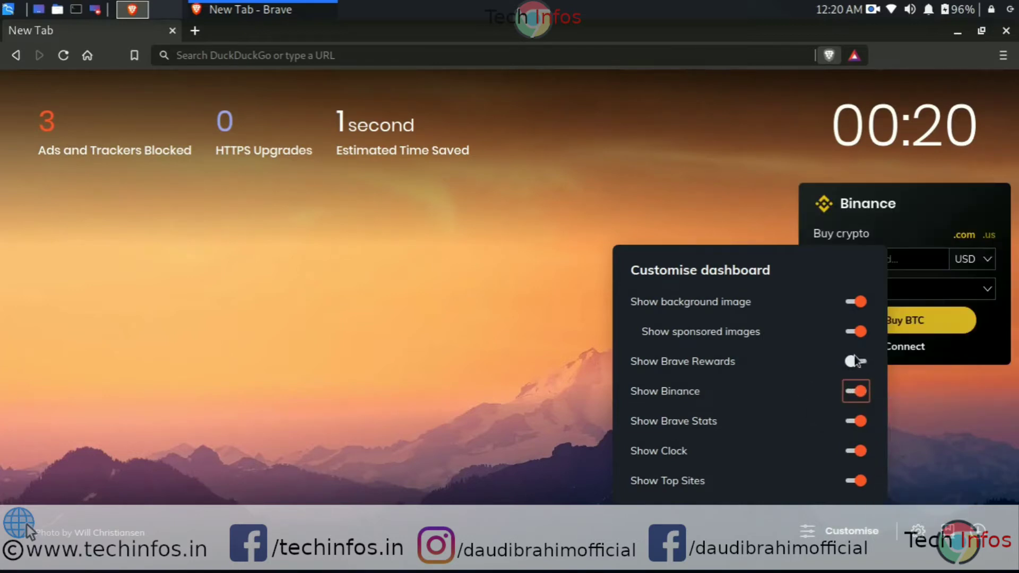
click(852, 360)
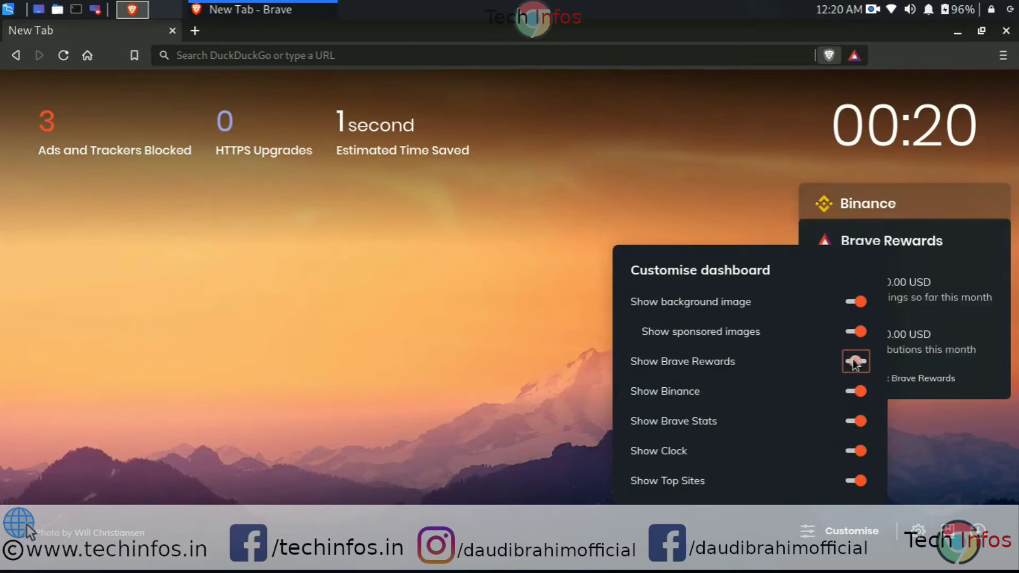
click(917, 409)
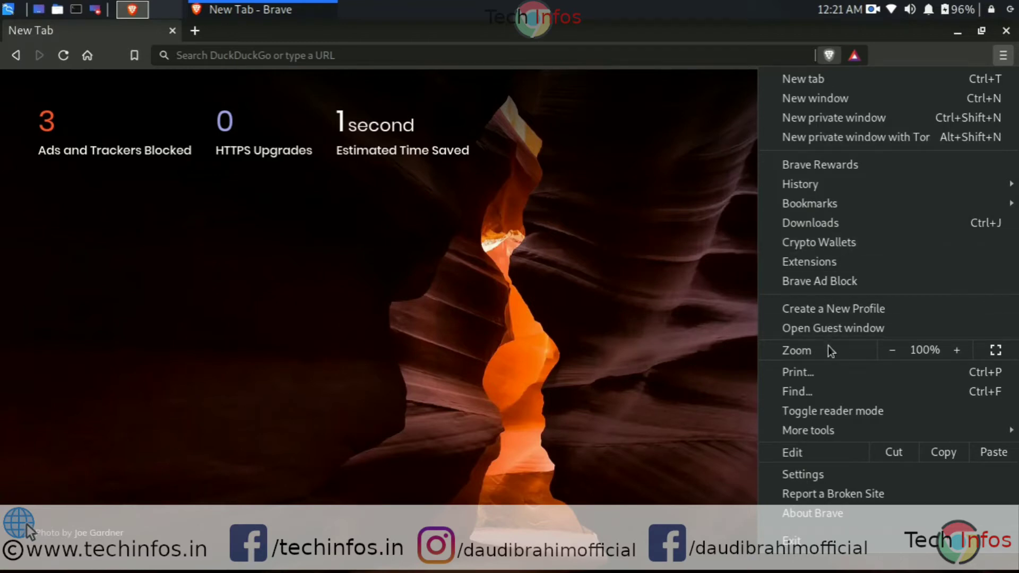
Step: Close the Brave main menu by clicking the page background
click(547, 355)
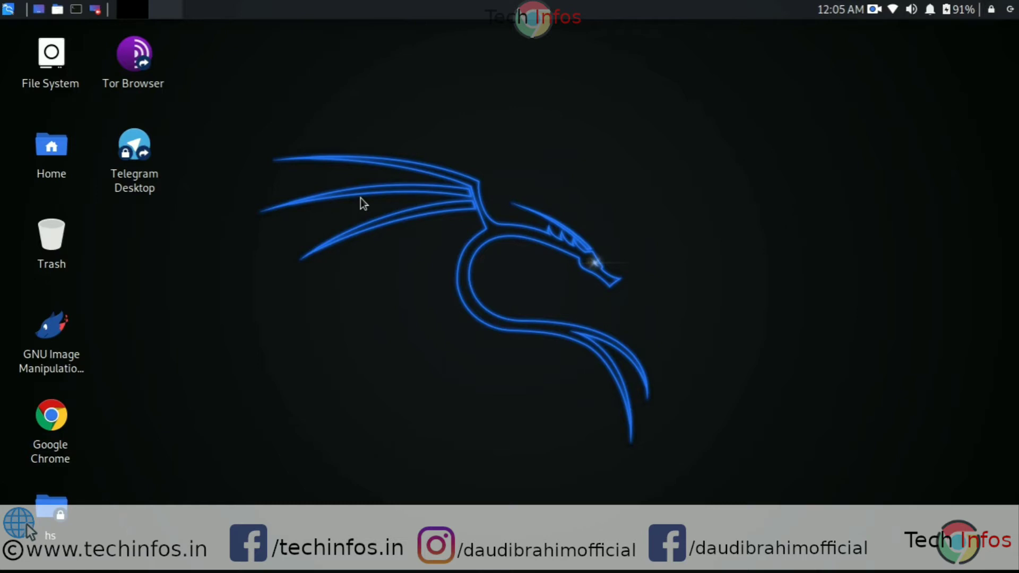
Step: Launch Google Chrome and open the Download Brave link from the 'brave browser' results
double_click(49, 429)
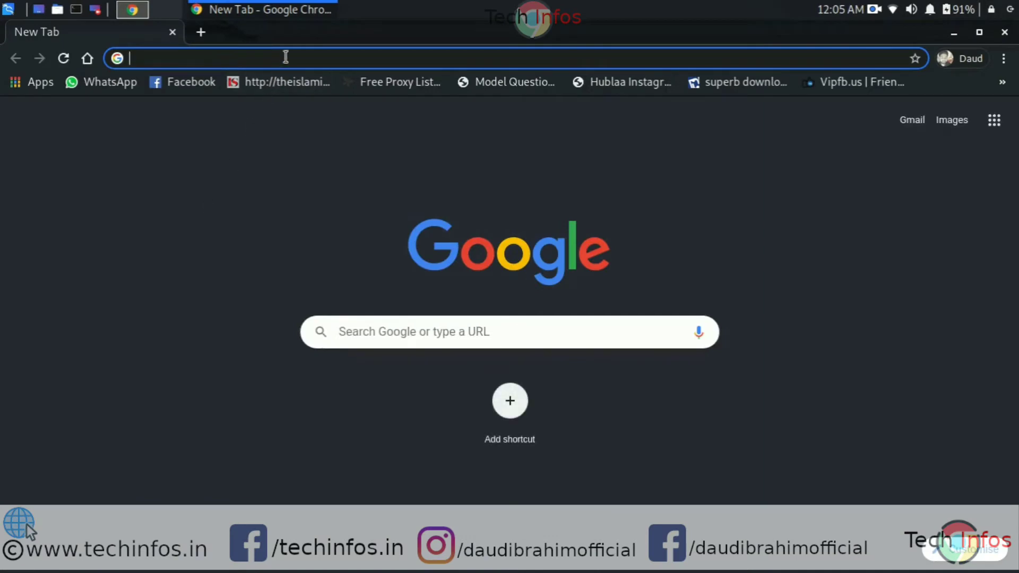
click(259, 7)
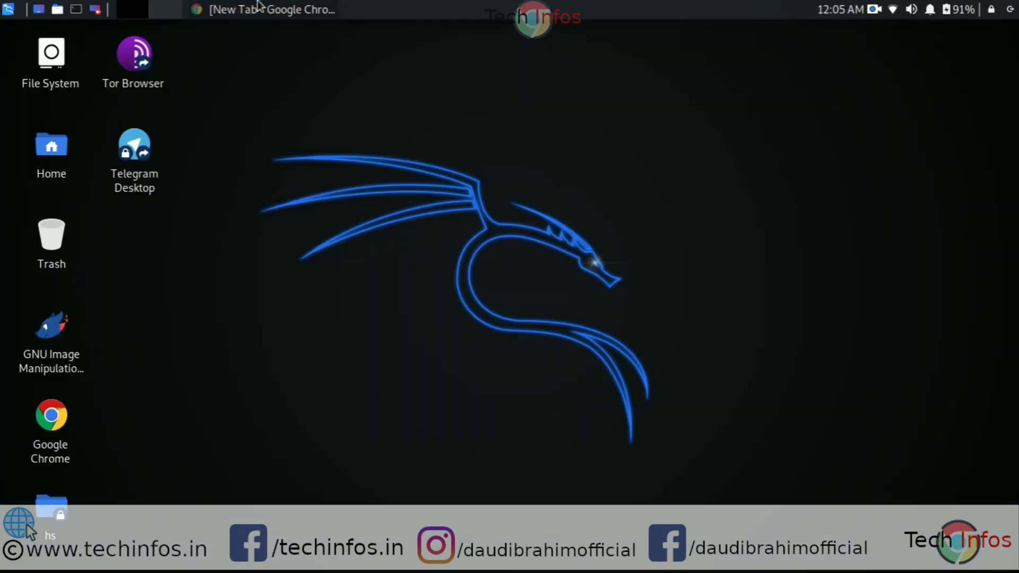
click(258, 6)
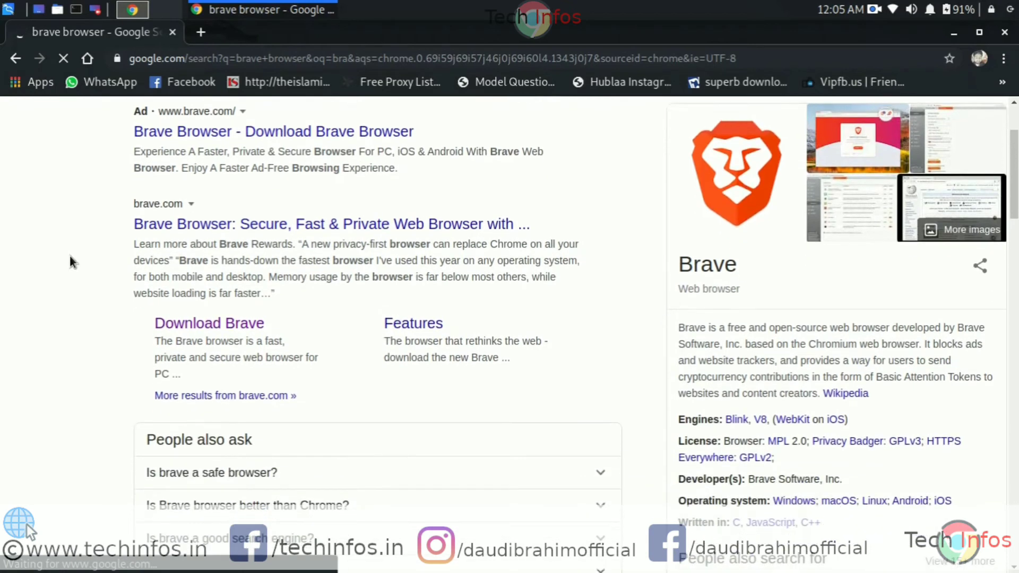
click(218, 329)
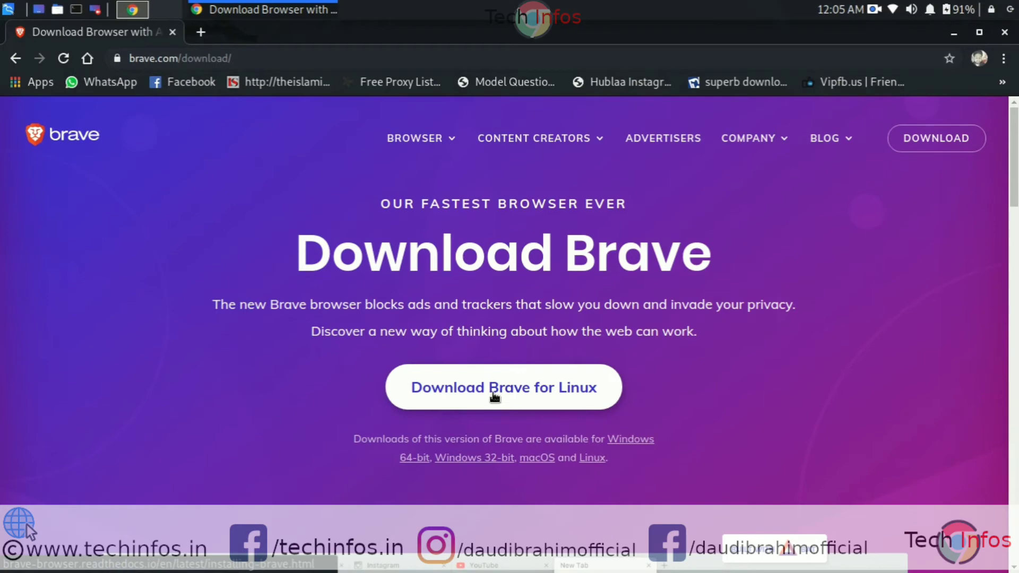
Step: Go to the Download Brave for Linux instructions and browse the apt install commands
click(548, 395)
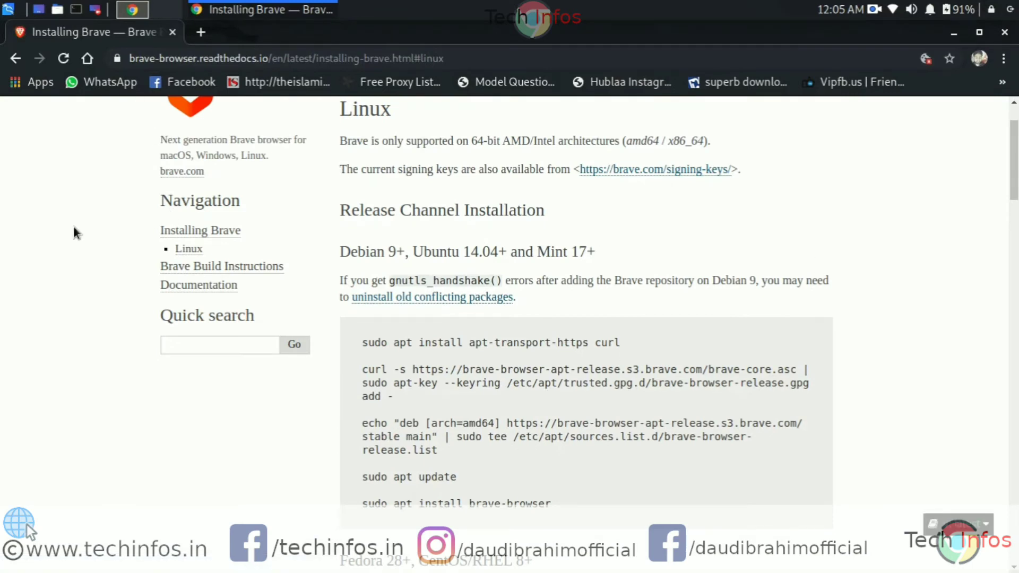
scroll(73, 226, up, 3)
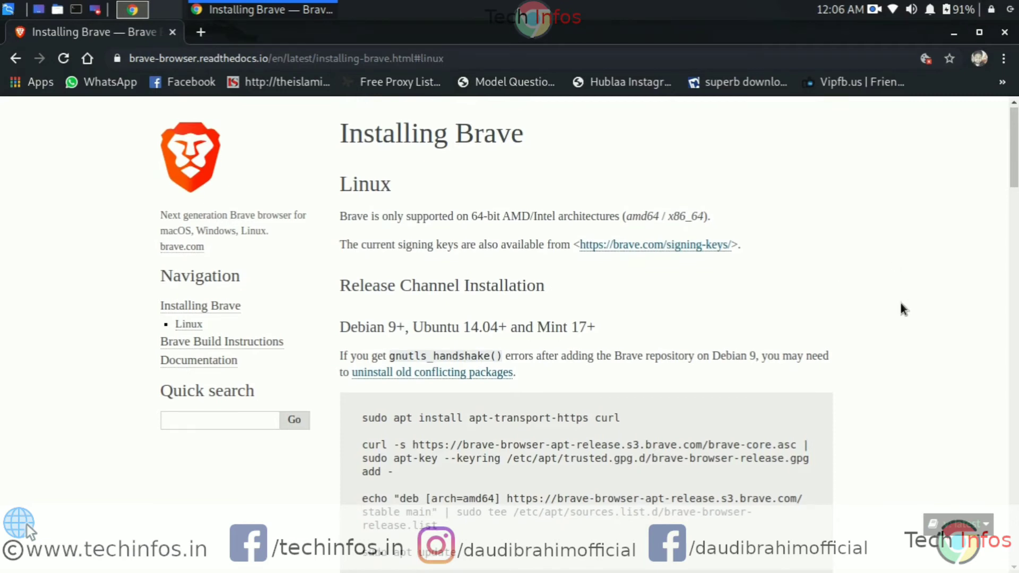
scroll(900, 304, down, 2)
scroll(886, 281, down, 2)
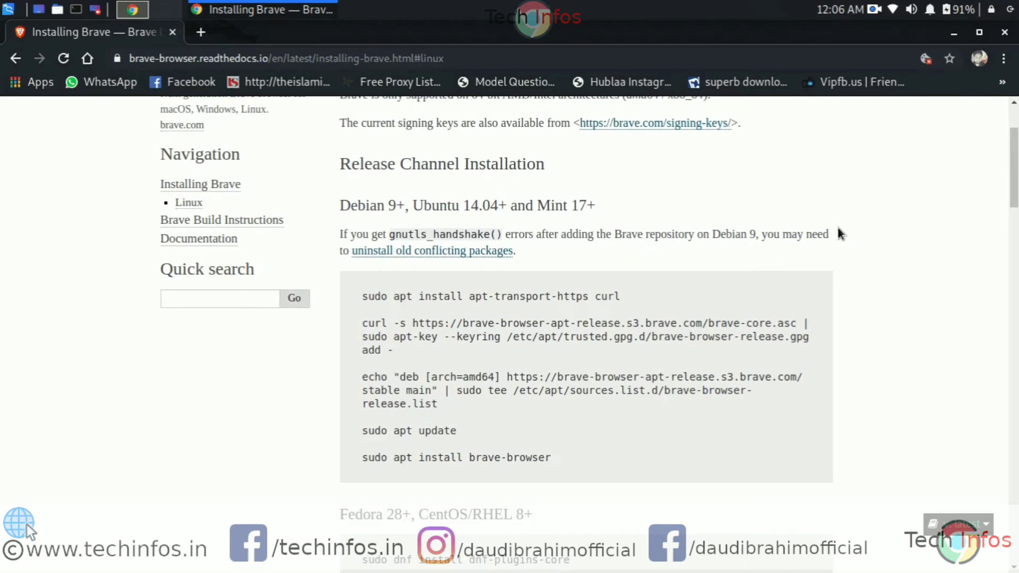
scroll(837, 232, down, 10)
scroll(902, 238, down, 10)
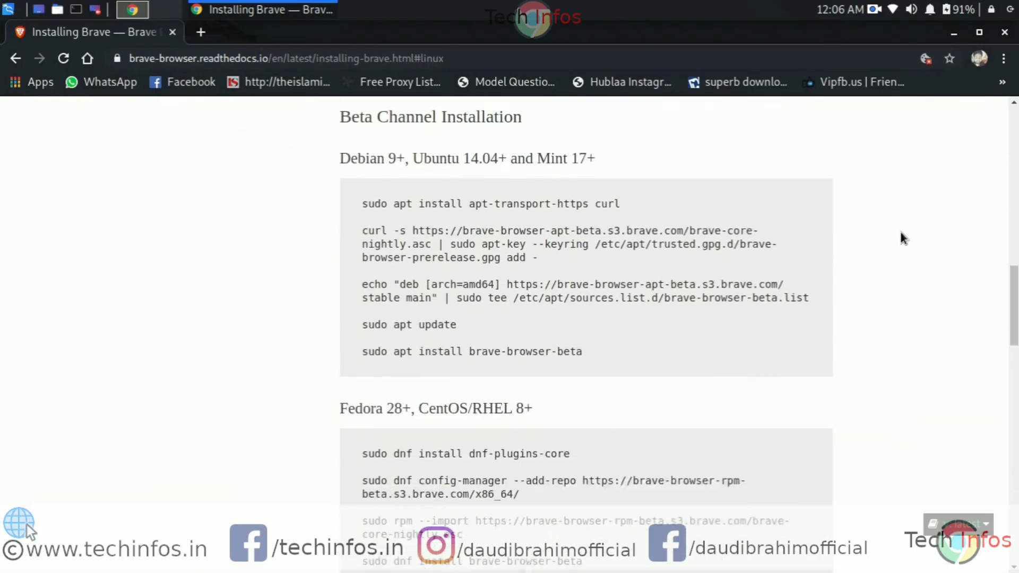
scroll(902, 238, up, 3)
scroll(899, 232, up, 3)
scroll(900, 233, down, 15)
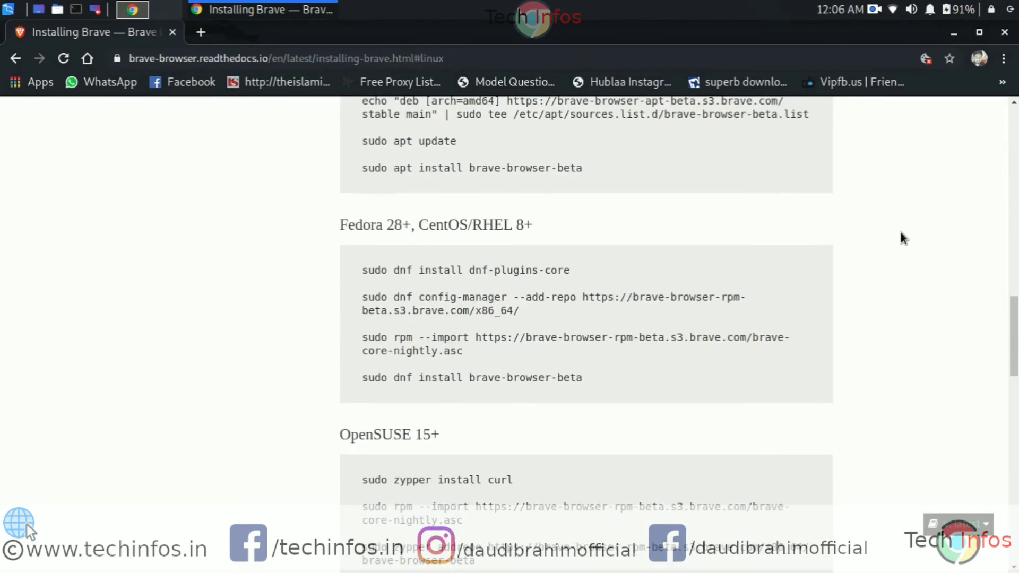
scroll(899, 238, down, 13)
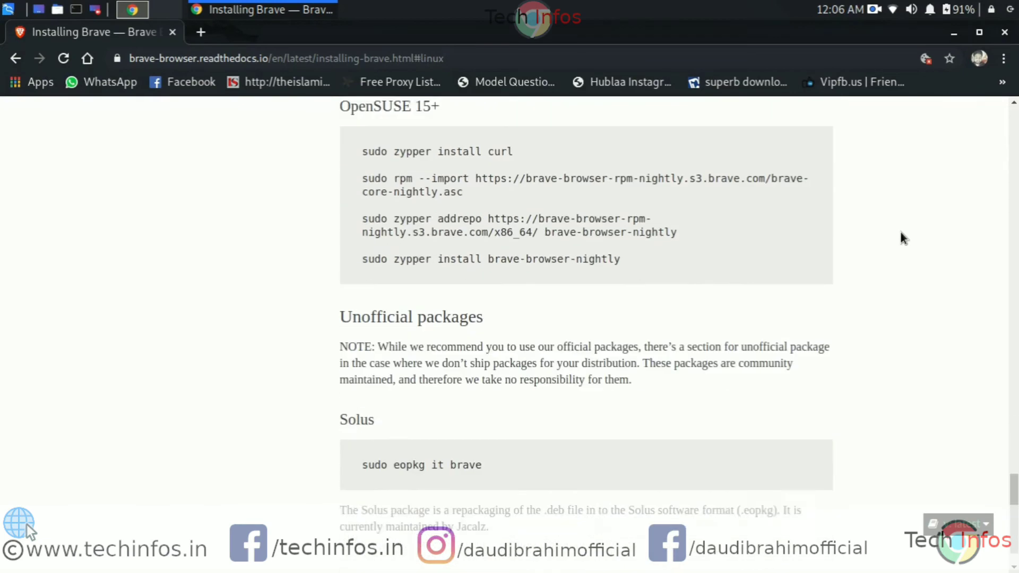
scroll(900, 238, up, 2)
scroll(901, 233, down, 3)
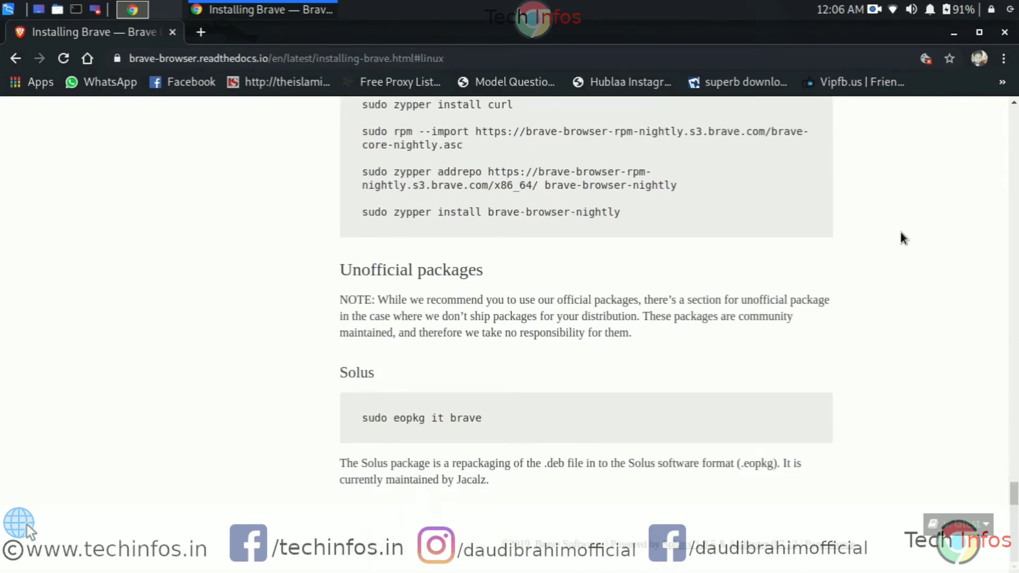
scroll(901, 233, up, 15)
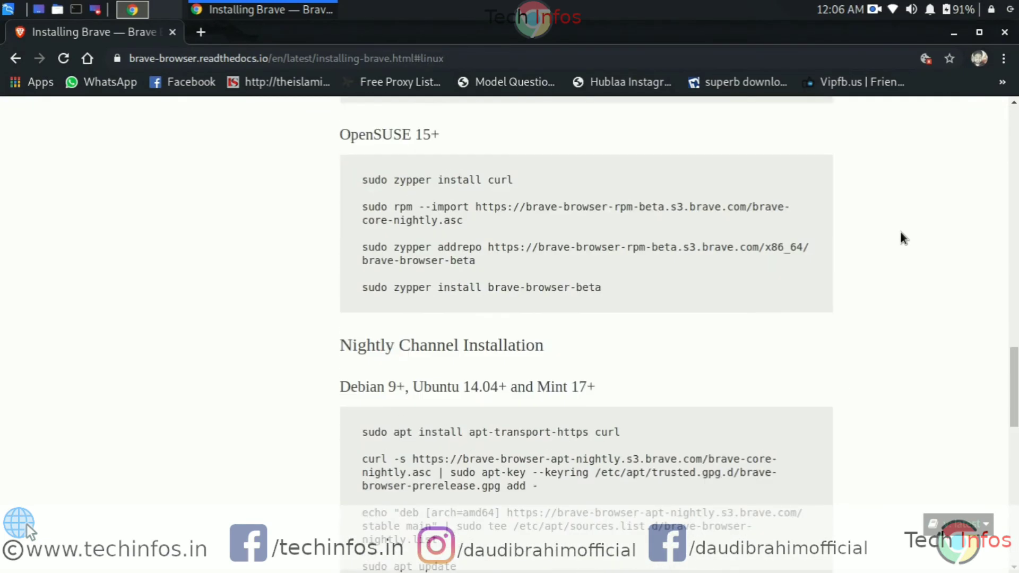
scroll(900, 237, up, 15)
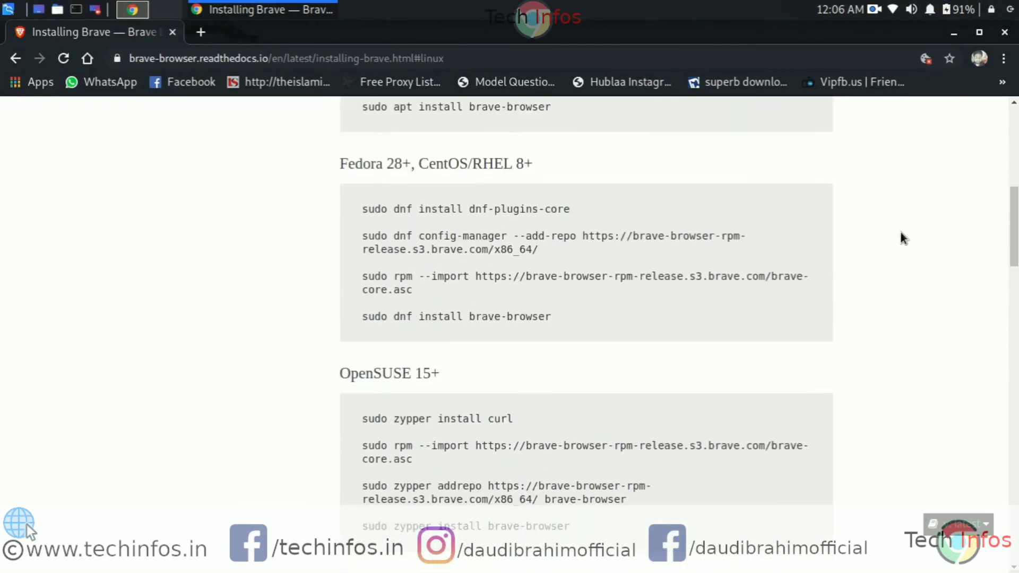
scroll(899, 231, up, 8)
scroll(900, 231, down, 2)
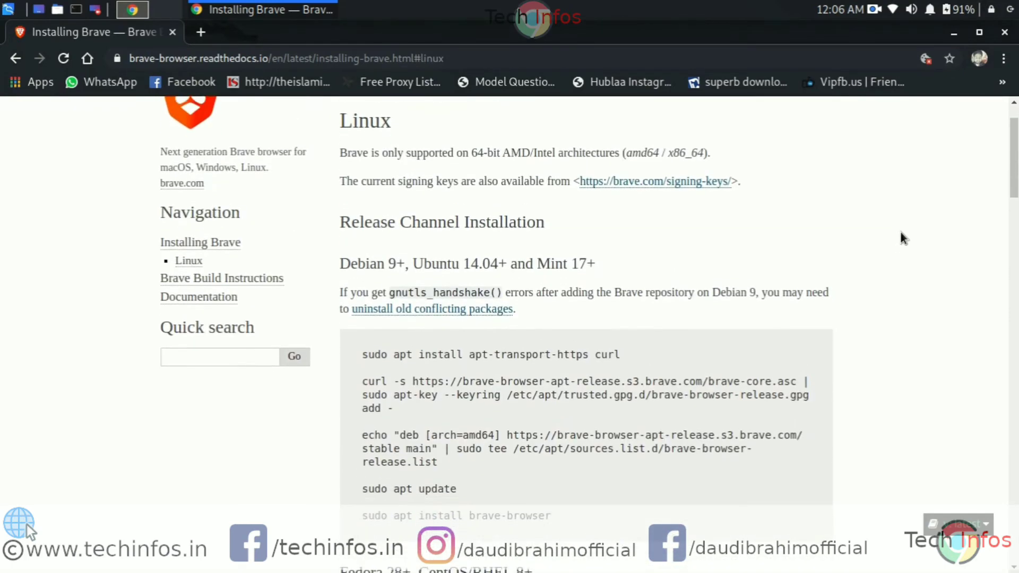
scroll(900, 231, up, 1)
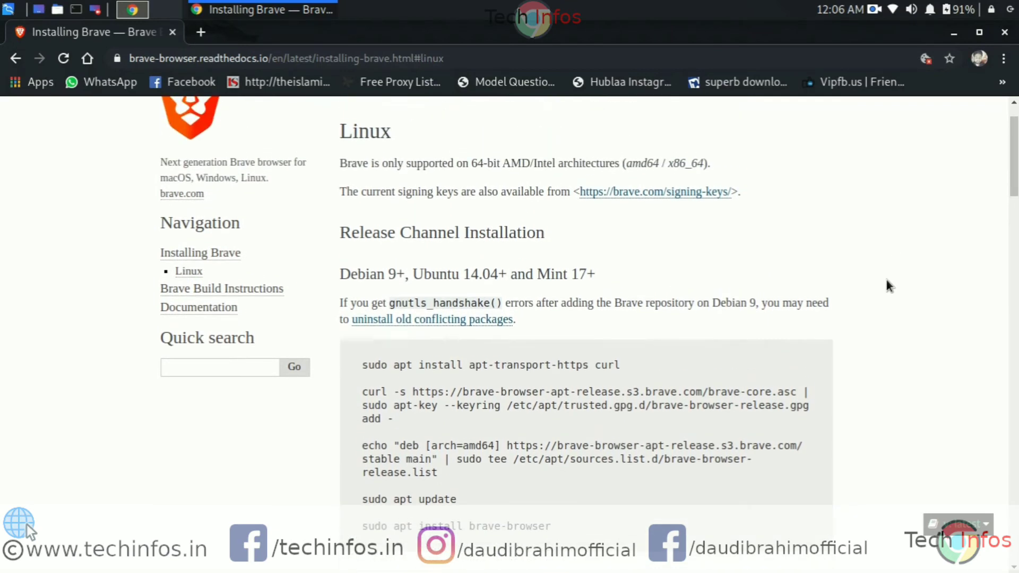
scroll(886, 280, down, 1)
scroll(886, 280, up, 1)
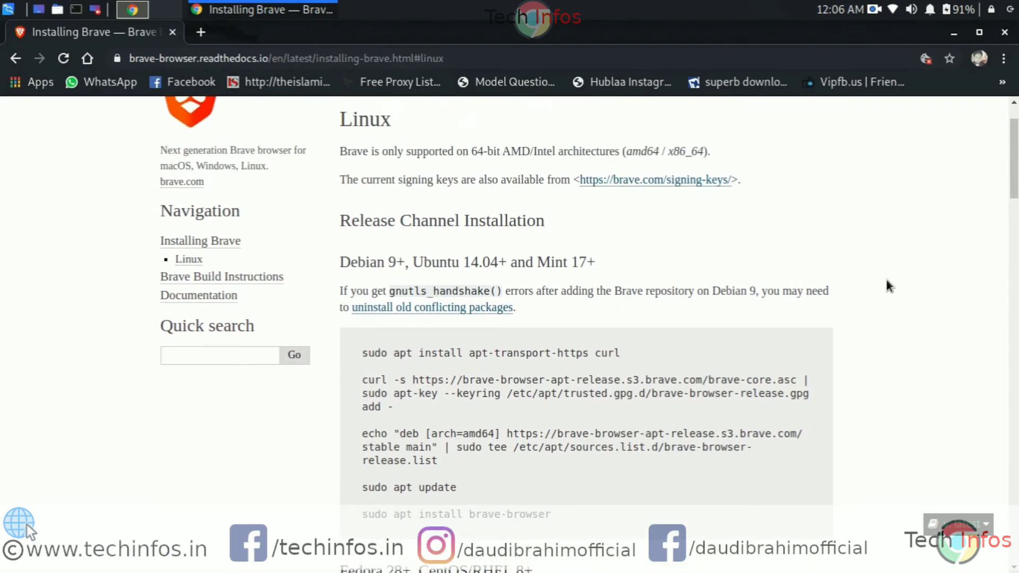
scroll(886, 280, up, 1)
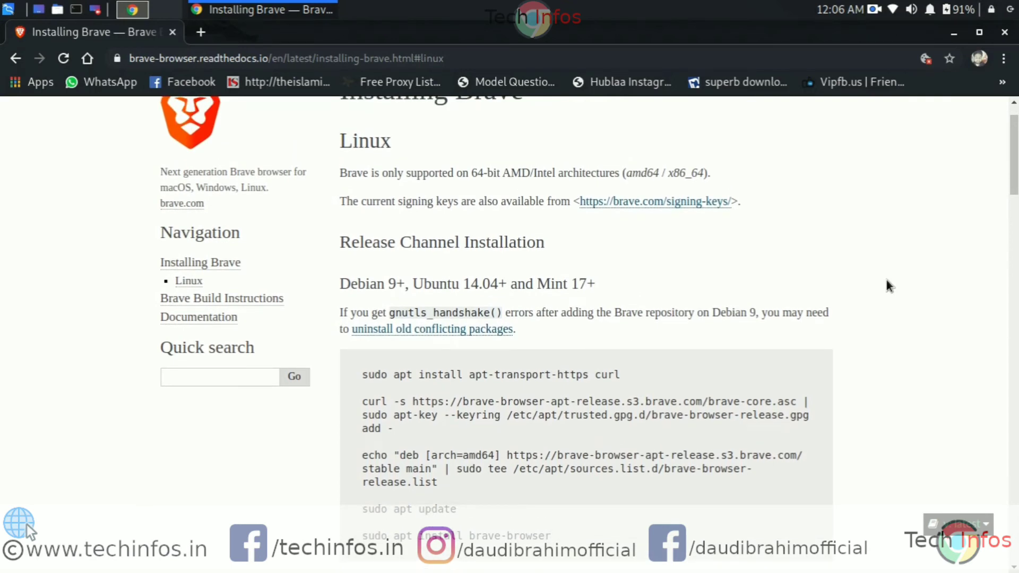
scroll(886, 280, down, 1)
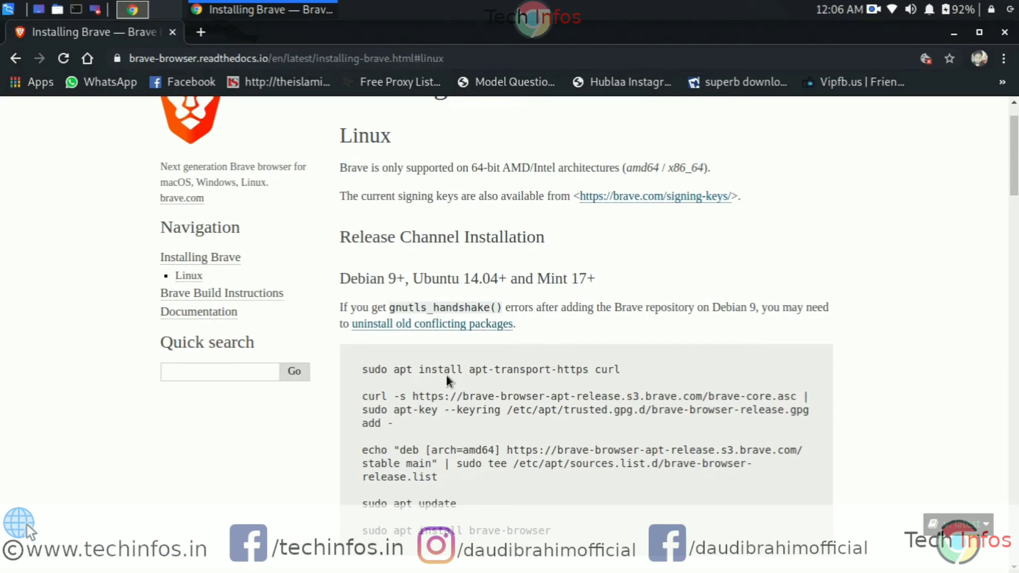
Step: Copy the 'sudo apt install apt-transport-https curl' command from the docs
triple_click(389, 370)
key(ctrl+c)
right_click(388, 369)
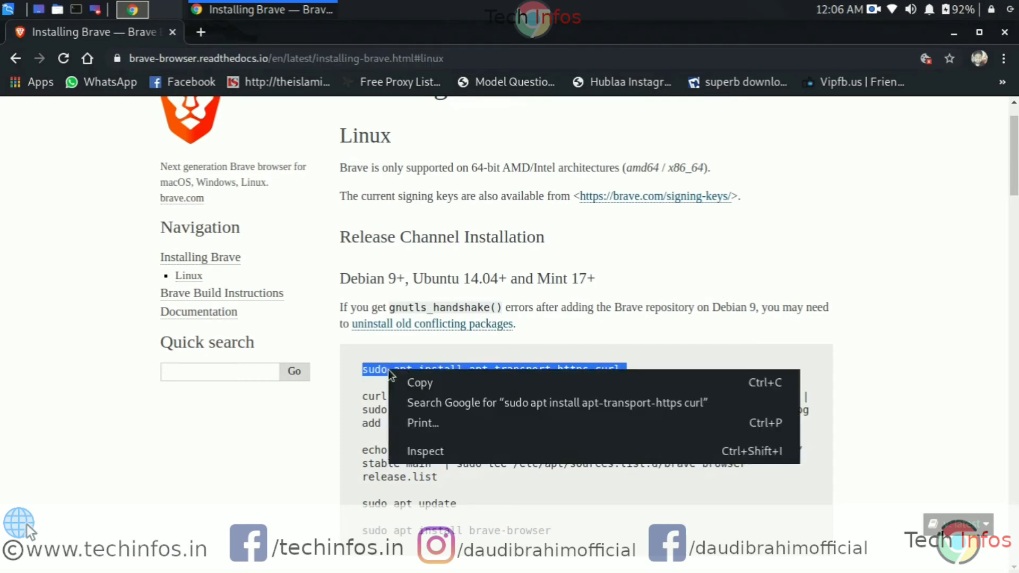
click(416, 383)
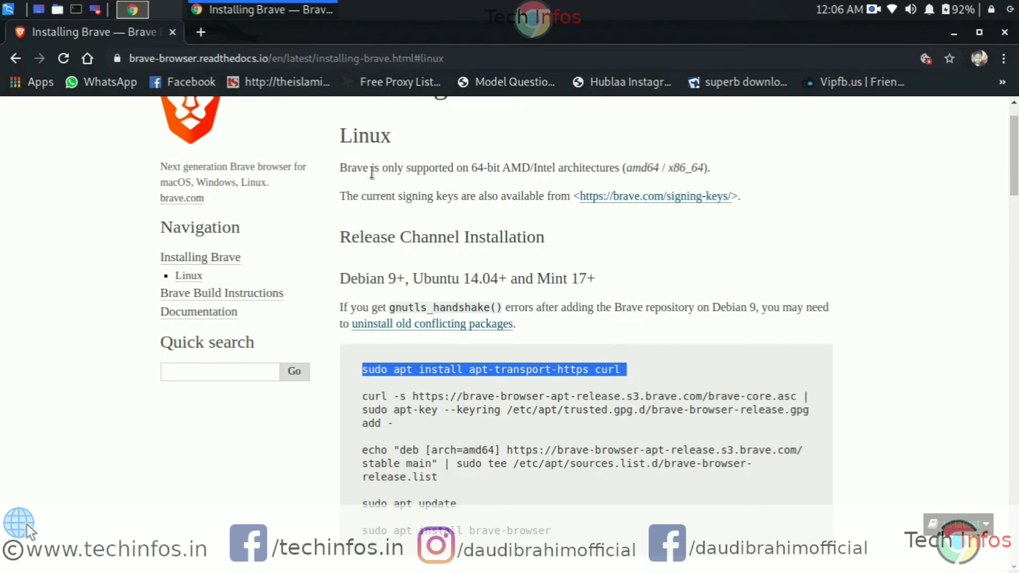
Step: In a new terminal, run 'sudo apt install apt-transport-https curl', enter the sudo password, and answer y
click(77, 11)
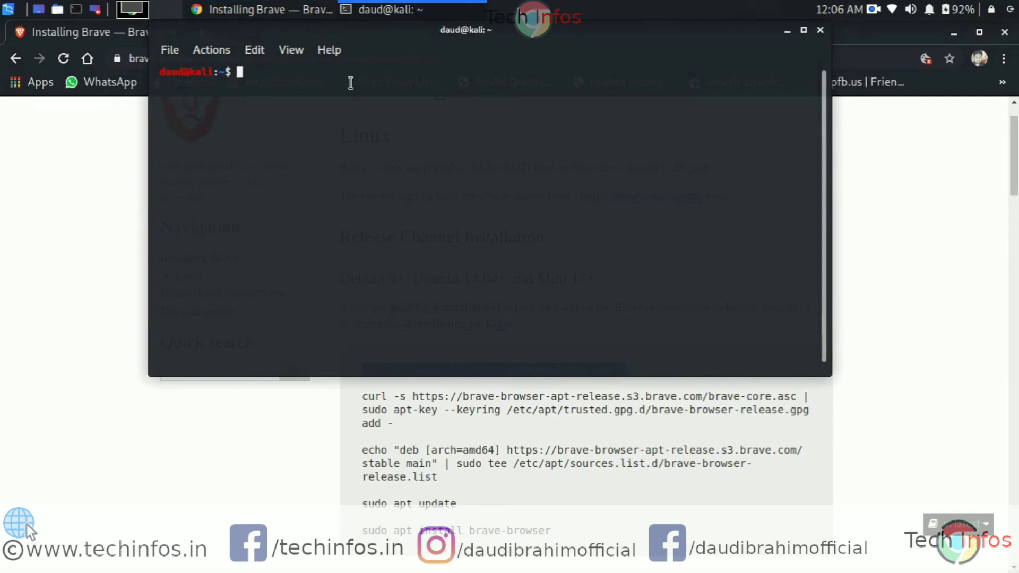
key(ctrl+shift+v)
key(Return)
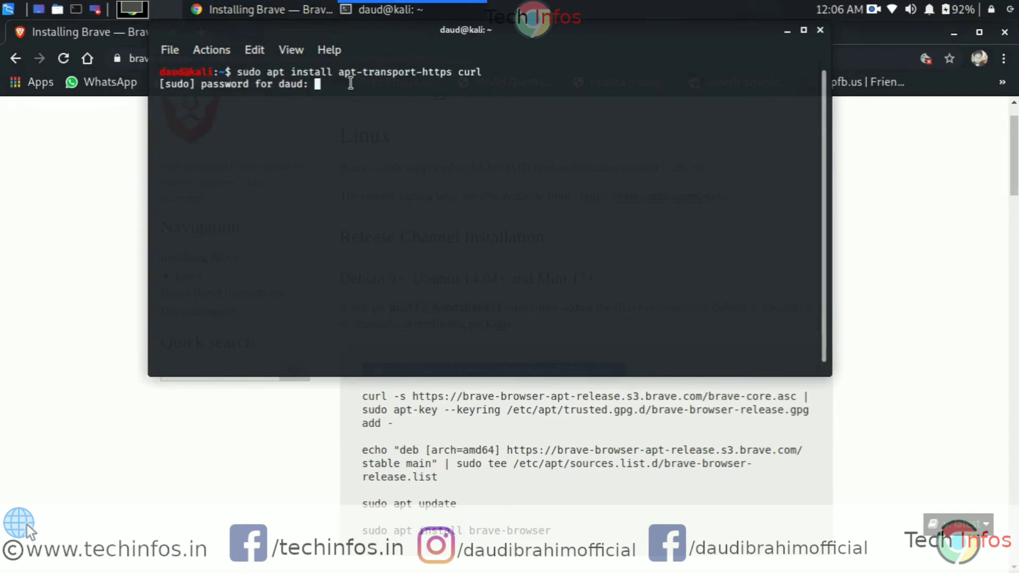
key(Return)
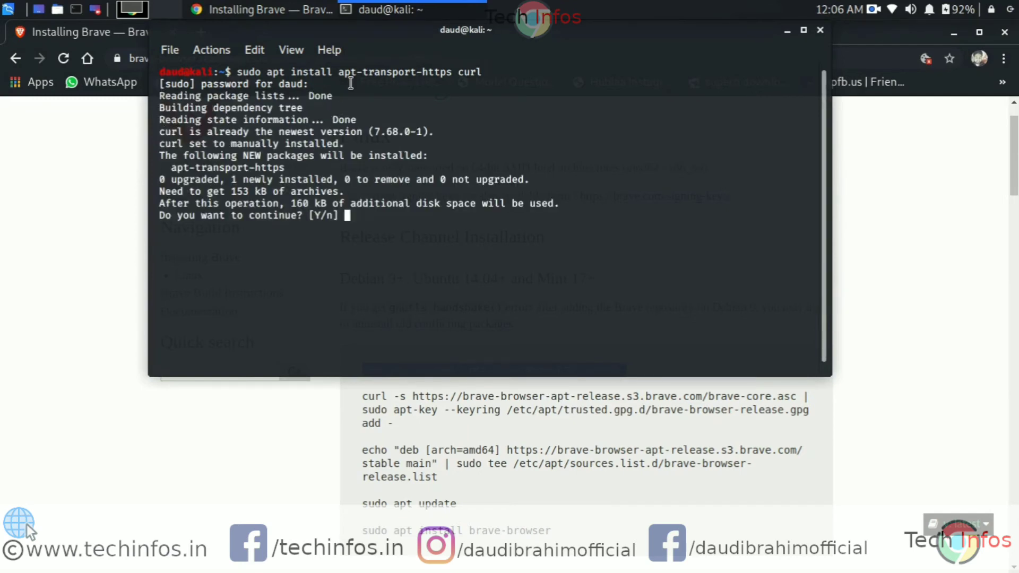
text(y)
key(Return)
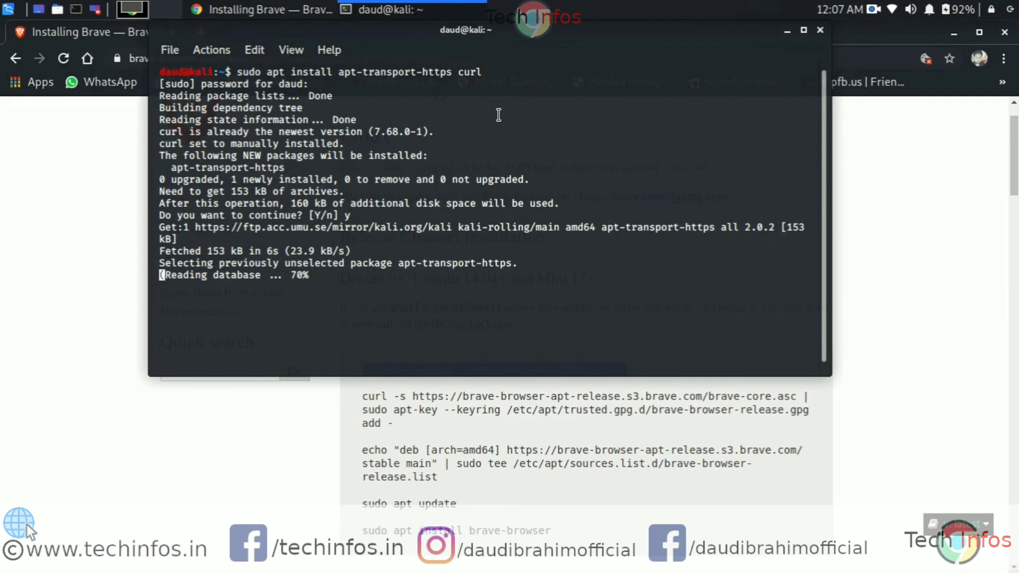
Step: Copy the curl signing-key command from the docs and paste it into the terminal
click(581, 404)
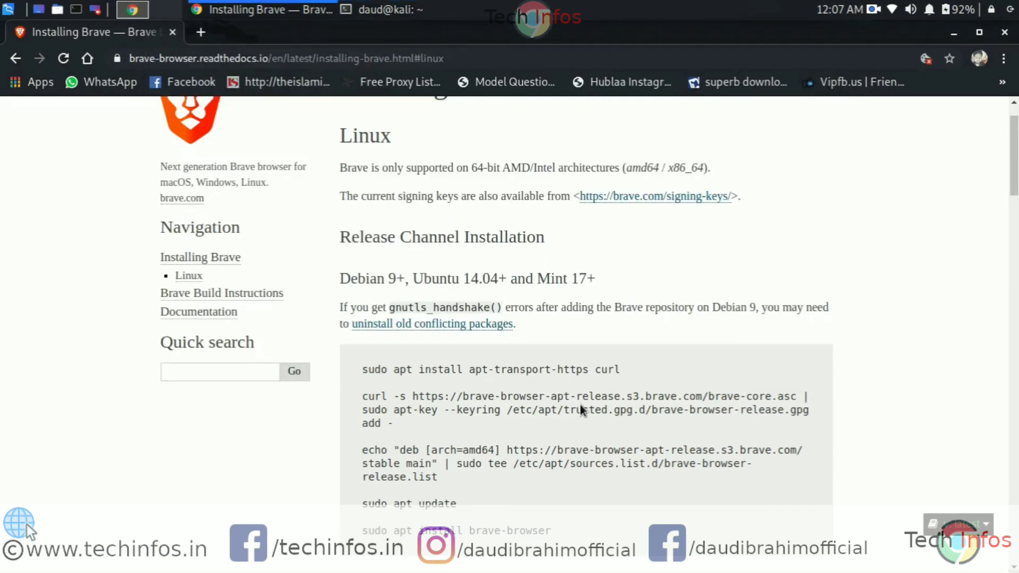
triple_click(457, 395)
right_click(458, 396)
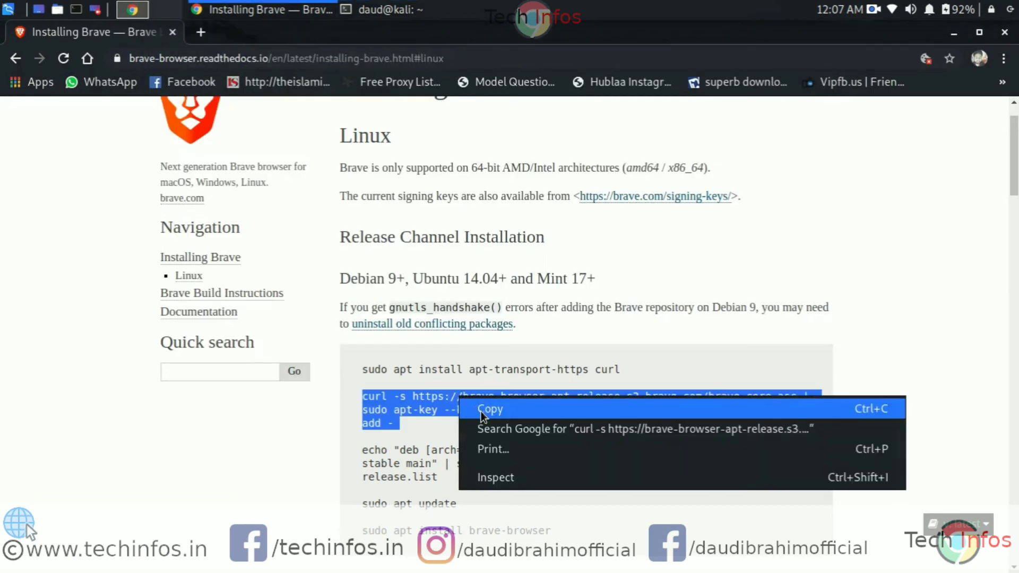
click(481, 411)
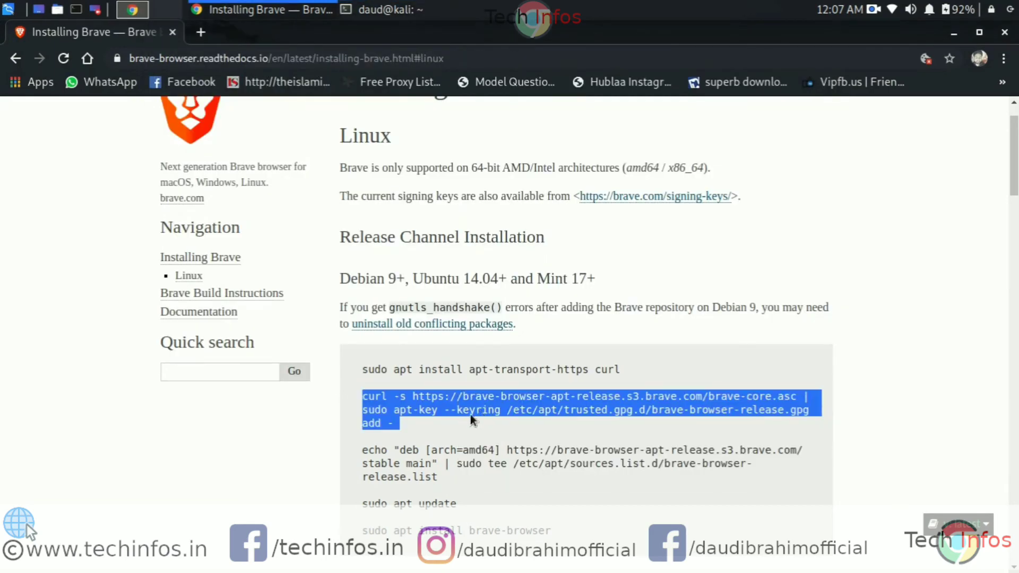
click(400, 11)
right_click(400, 173)
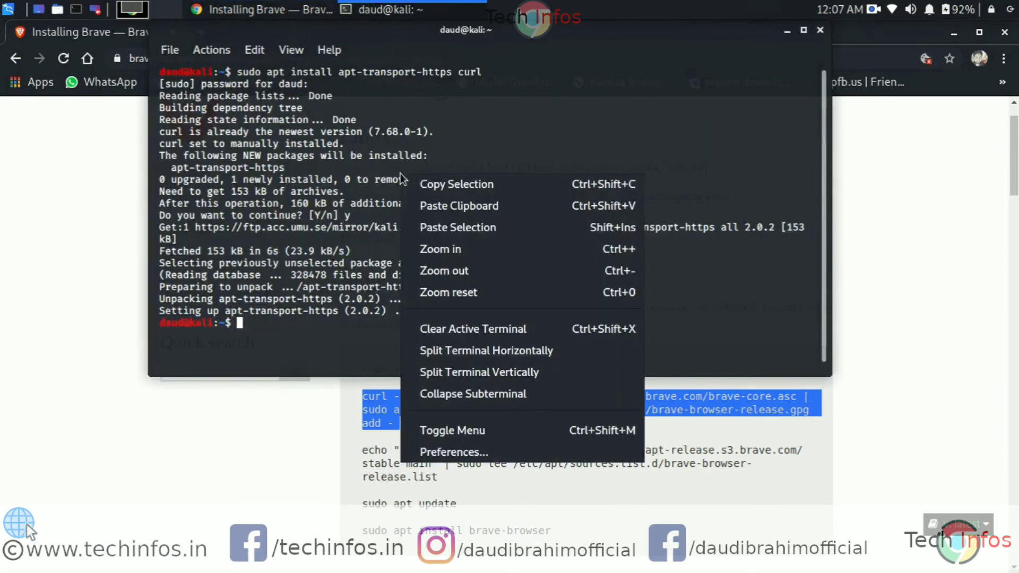
click(457, 205)
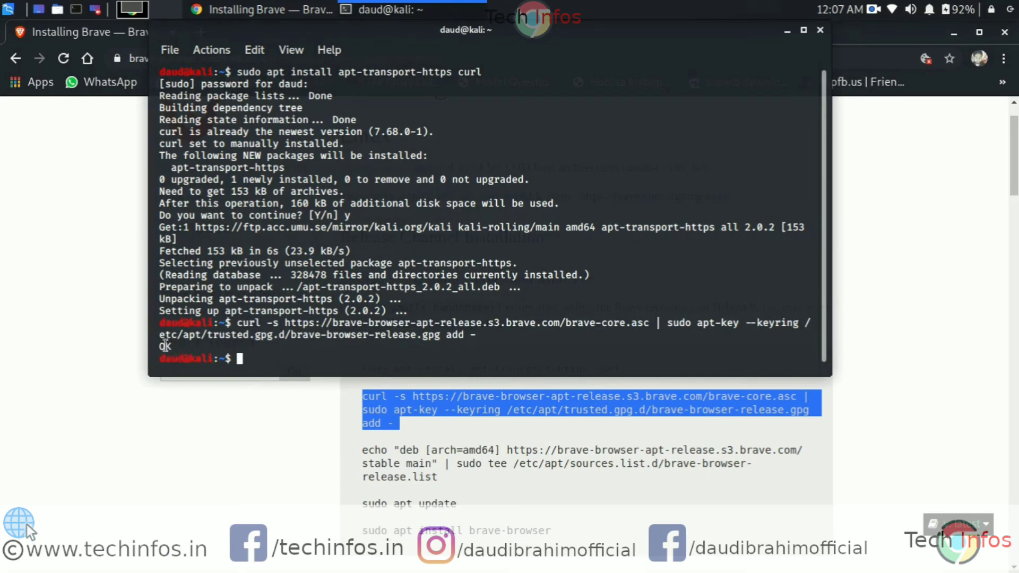
Step: Copy the echo command that writes brave-browser-release.list and paste it into the terminal
triple_click(464, 450)
right_click(471, 450)
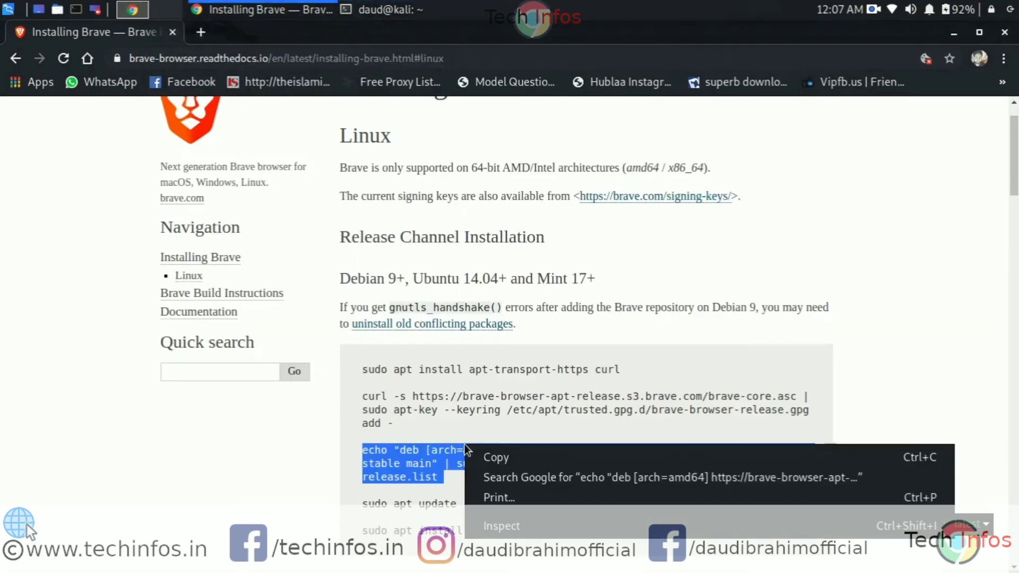
click(495, 454)
click(387, 8)
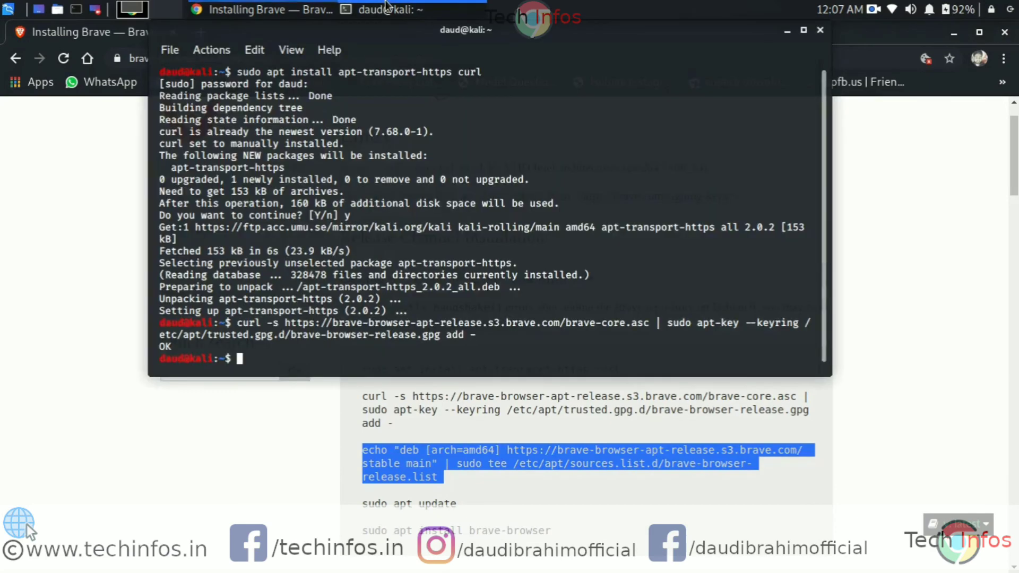
right_click(406, 201)
click(445, 254)
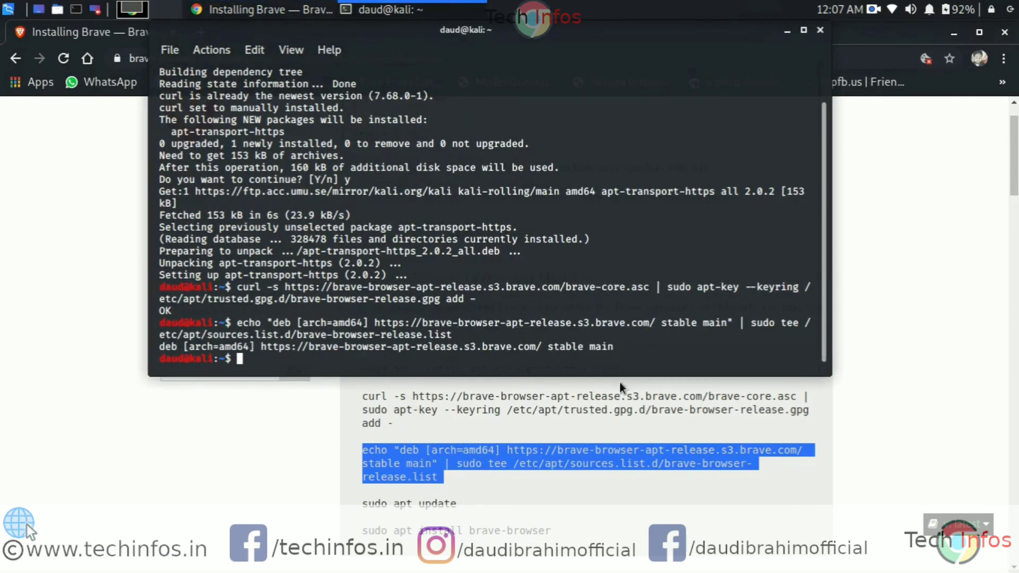
click(454, 470)
Step: Copy 'sudo apt update' from the docs and paste it into the terminal to run
triple_click(406, 503)
right_click(405, 503)
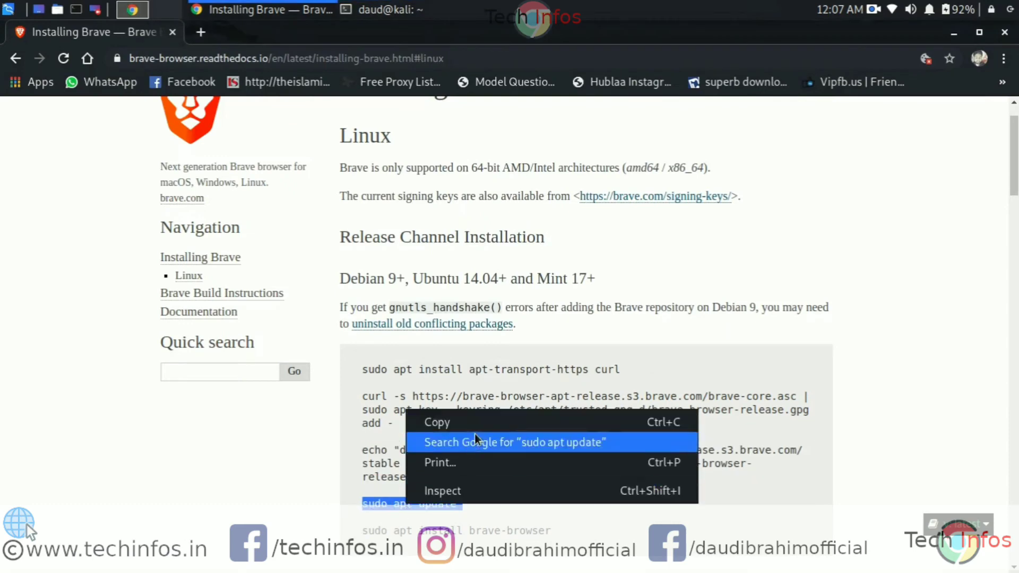
click(481, 422)
click(382, 9)
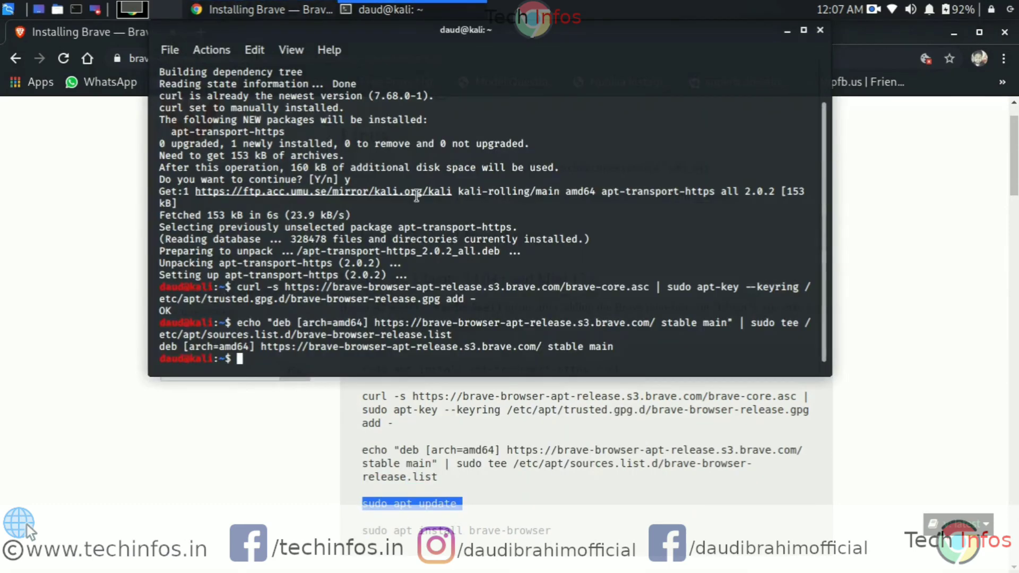
right_click(418, 192)
right_click(626, 159)
right_click(626, 159)
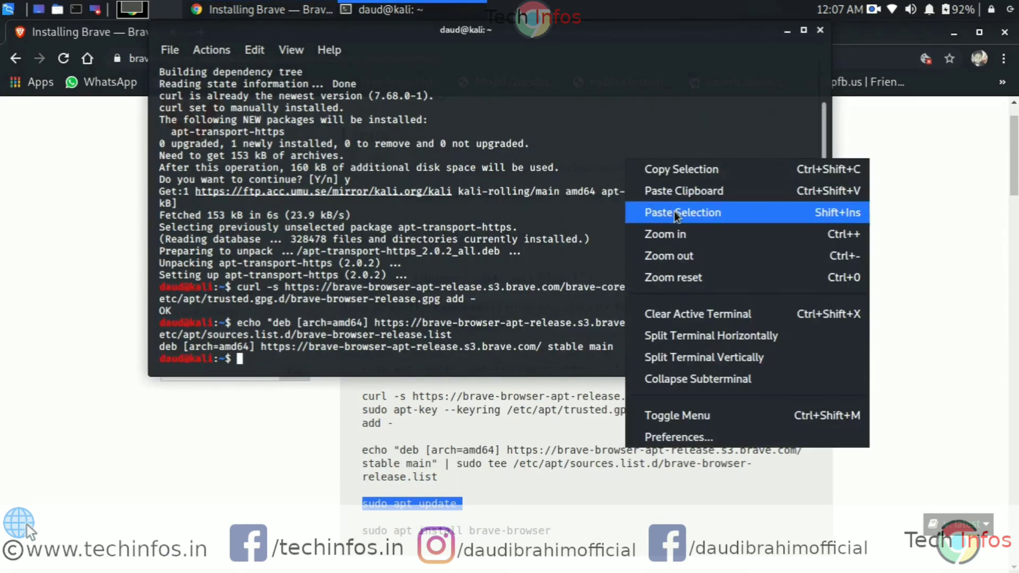
click(674, 212)
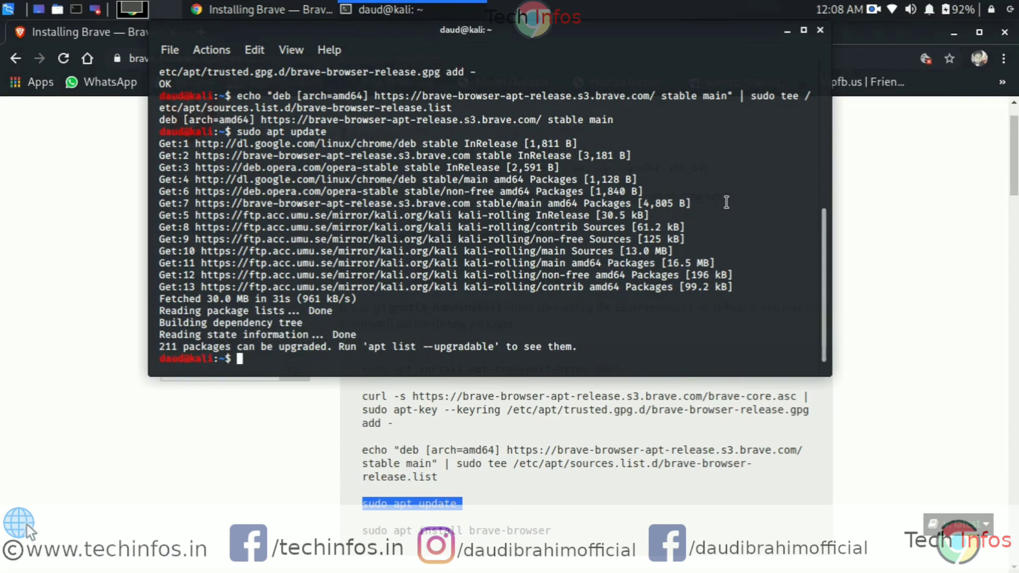
Step: Run 'sudo apt install brave-browser' in the terminal and confirm the download with y
triple_click(436, 530)
right_click(436, 530)
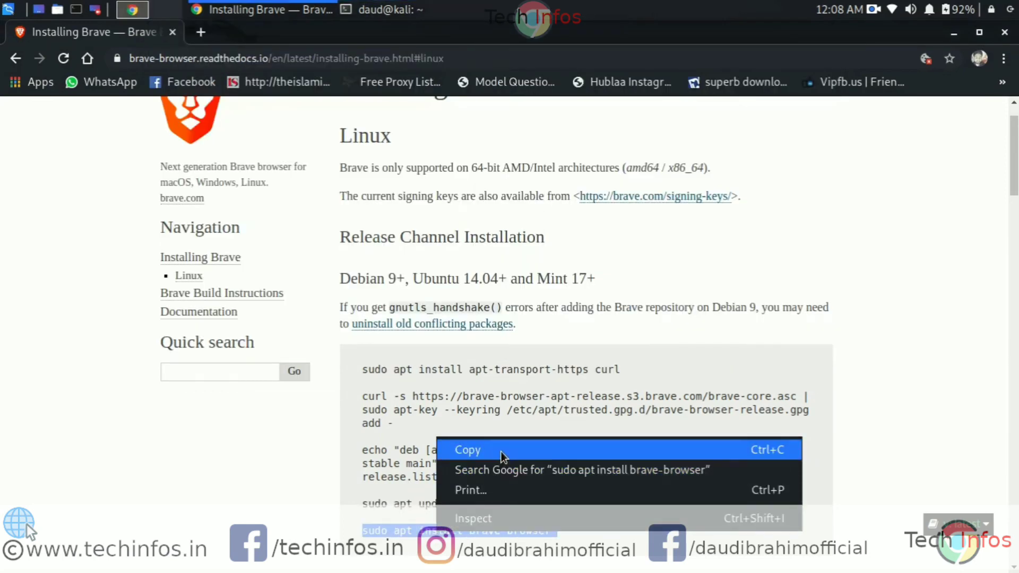
click(500, 451)
key(alt+Tab)
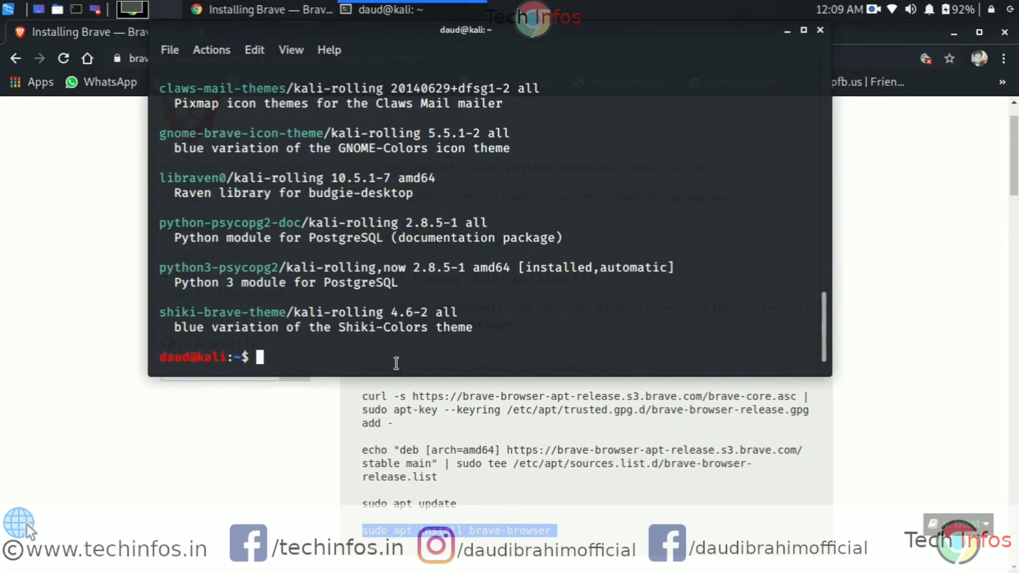
text(sudo apt)
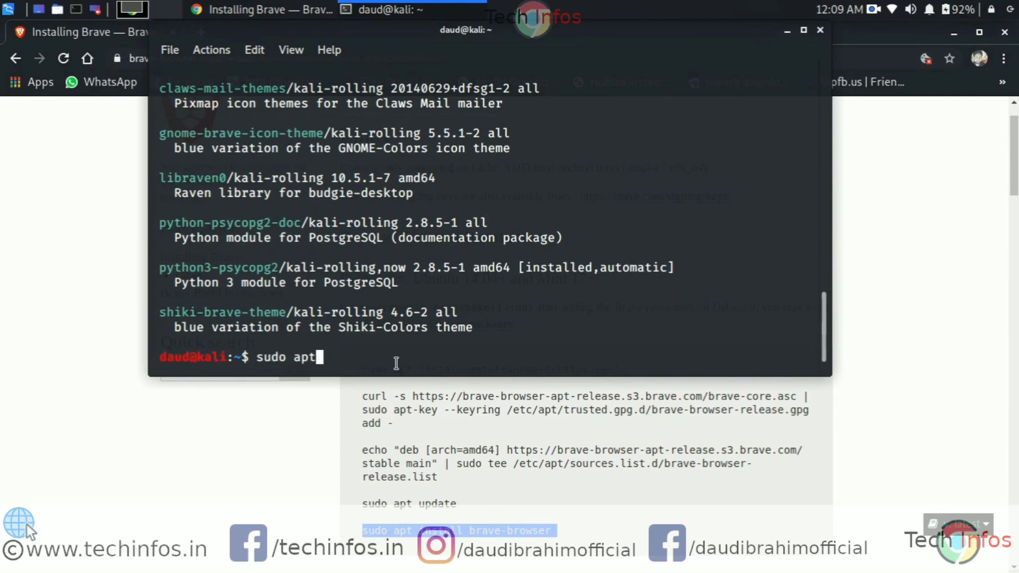
text( install)
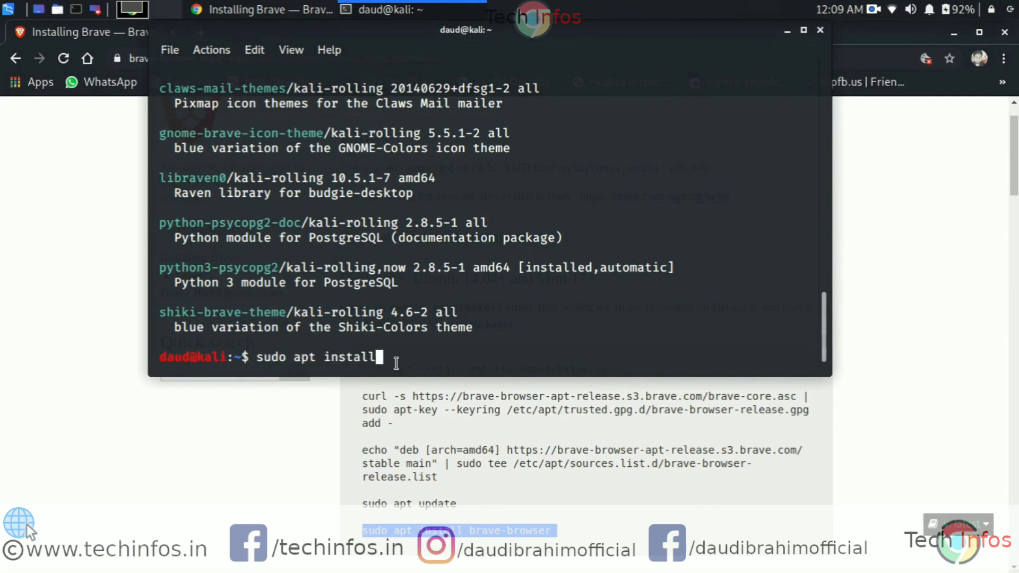
key(ctrl+shift+v)
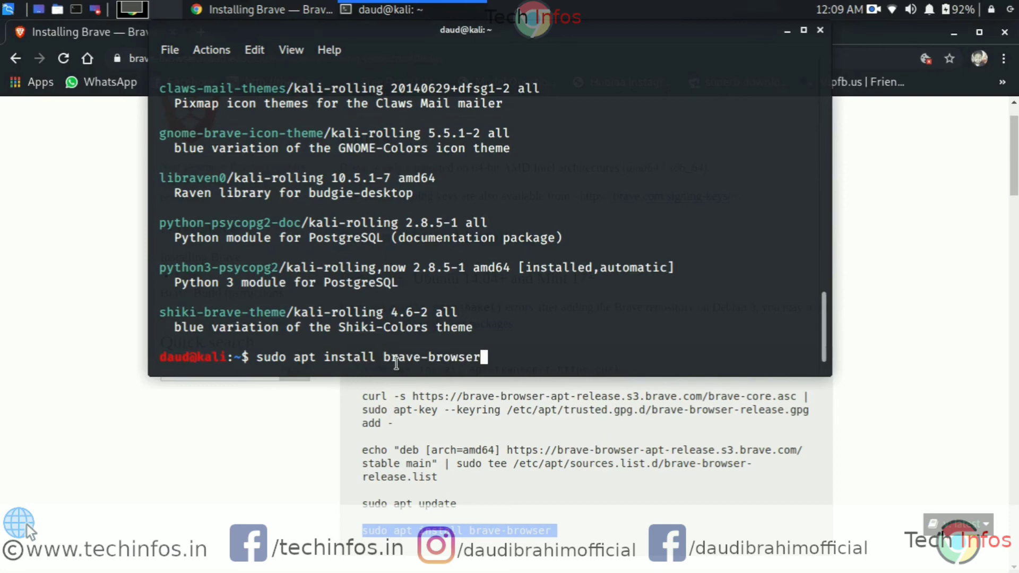
key(Return)
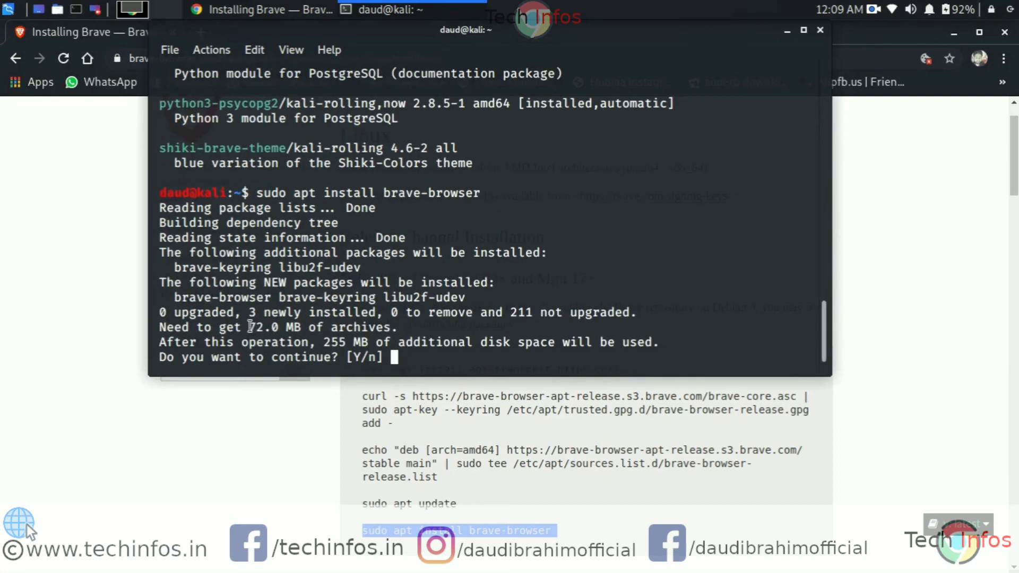
text(y)
key(Return)
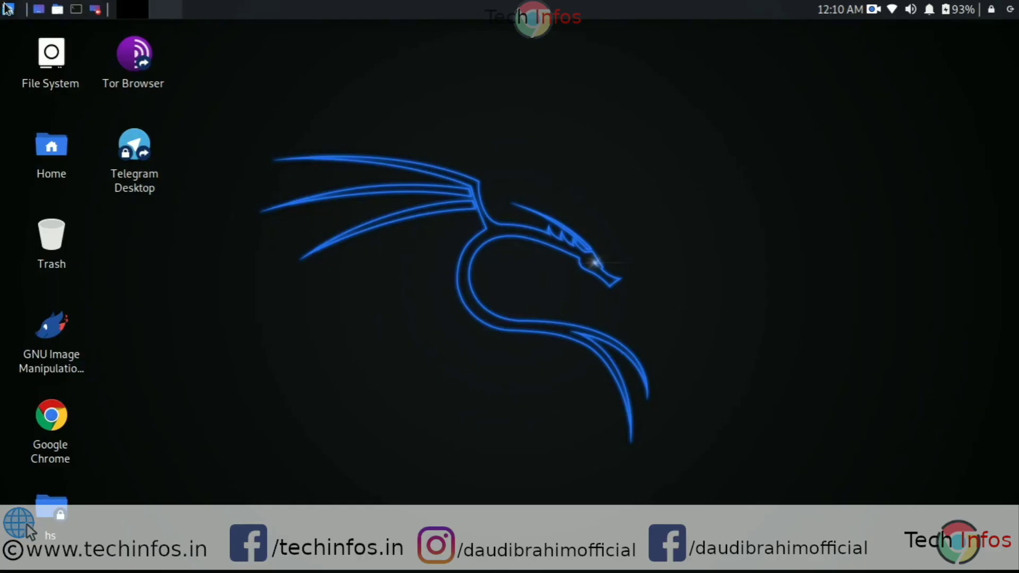
Step: Search 'brave' in the Whisker application menu and launch Brave Web Browser
click(7, 8)
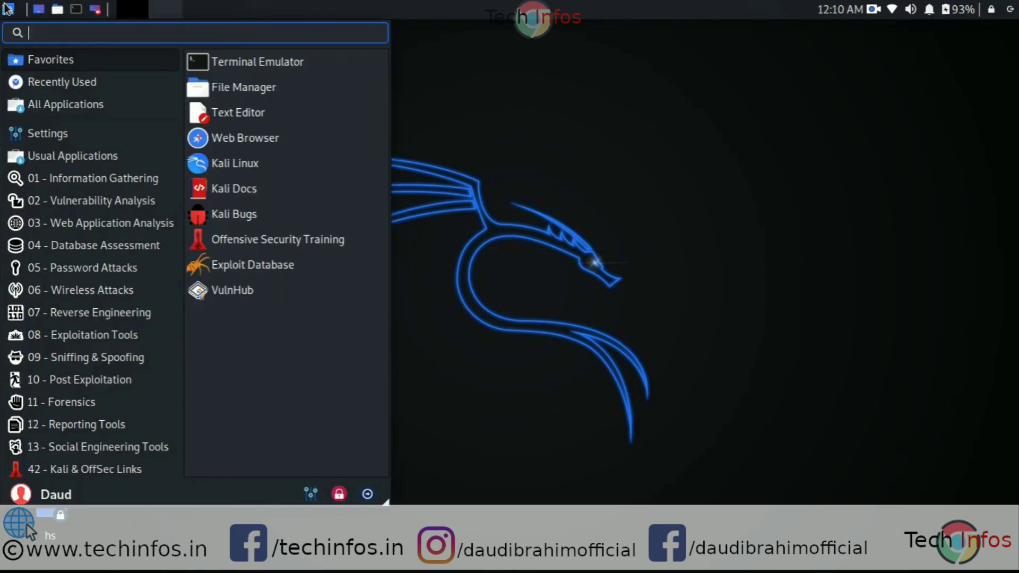
text(brave)
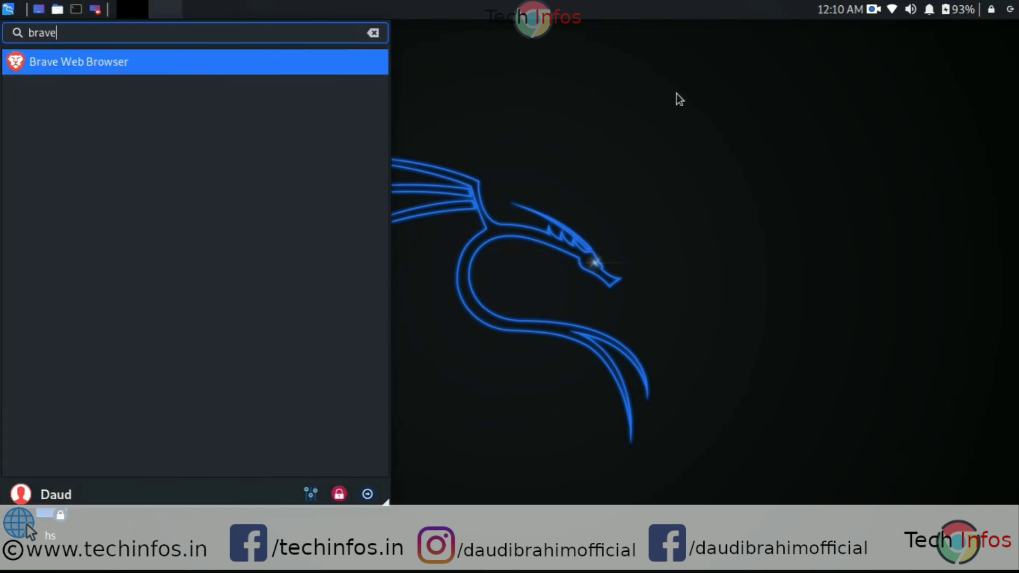
key(Return)
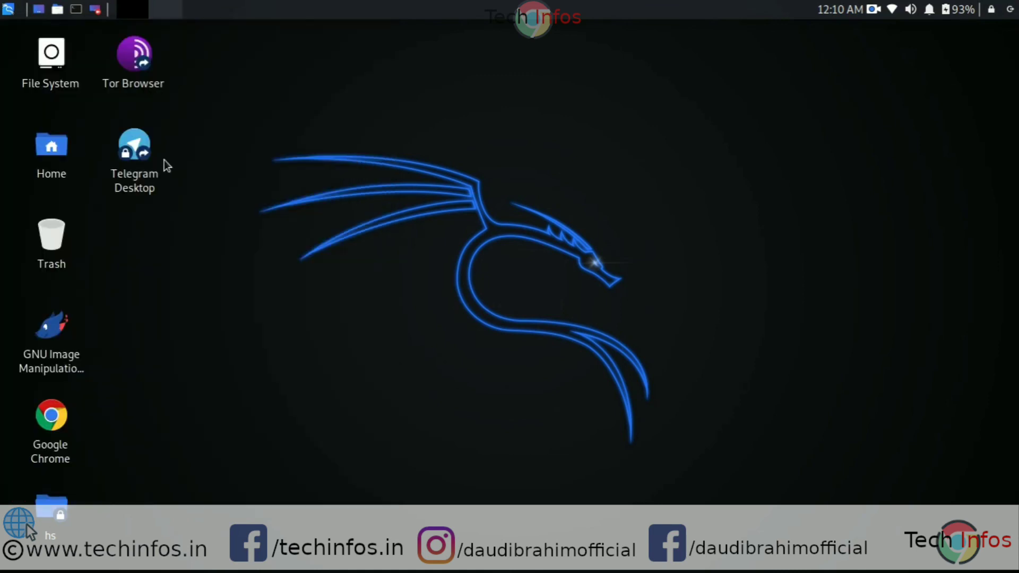
key(super)
text(b)
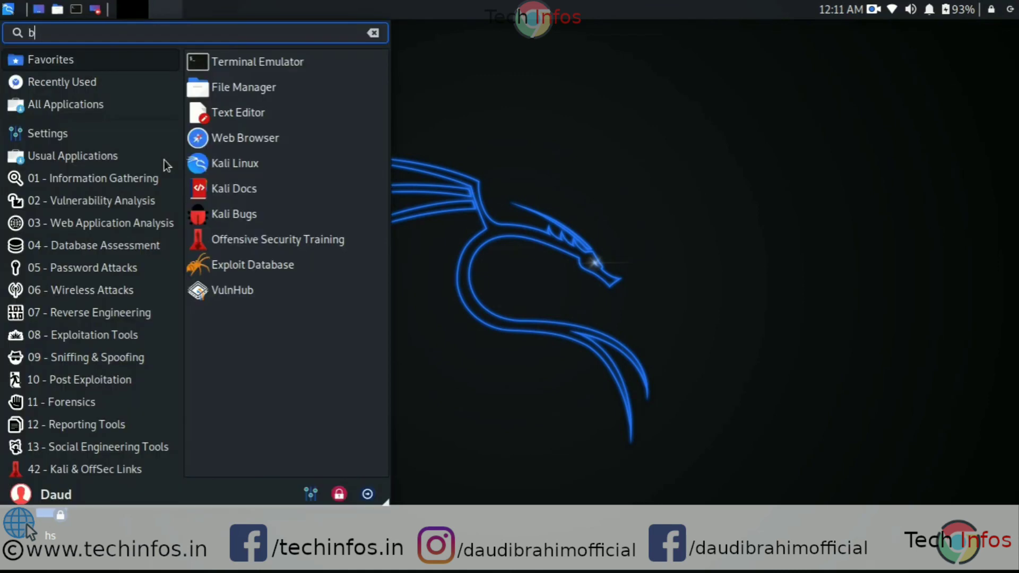
text(rave)
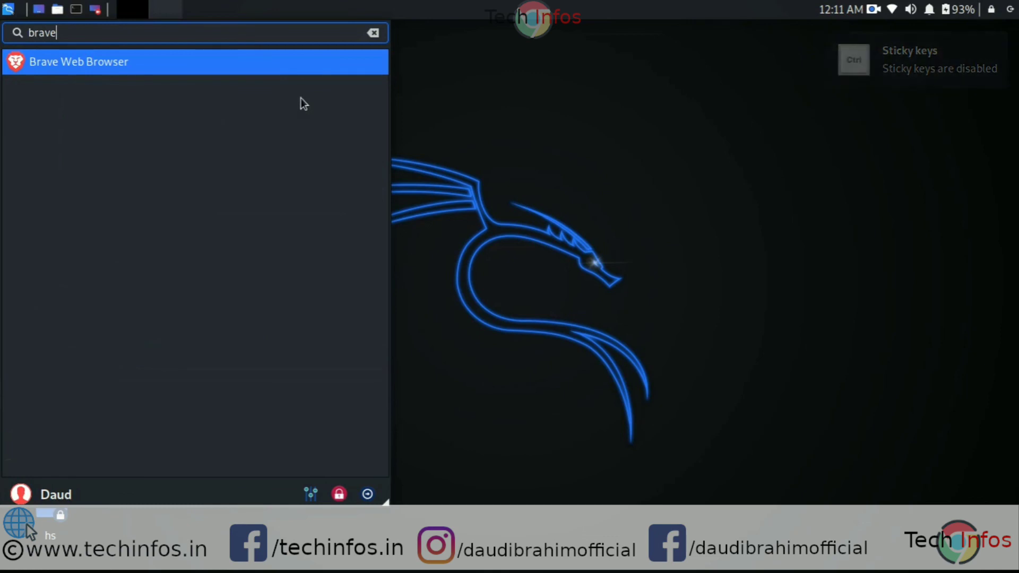
click(320, 69)
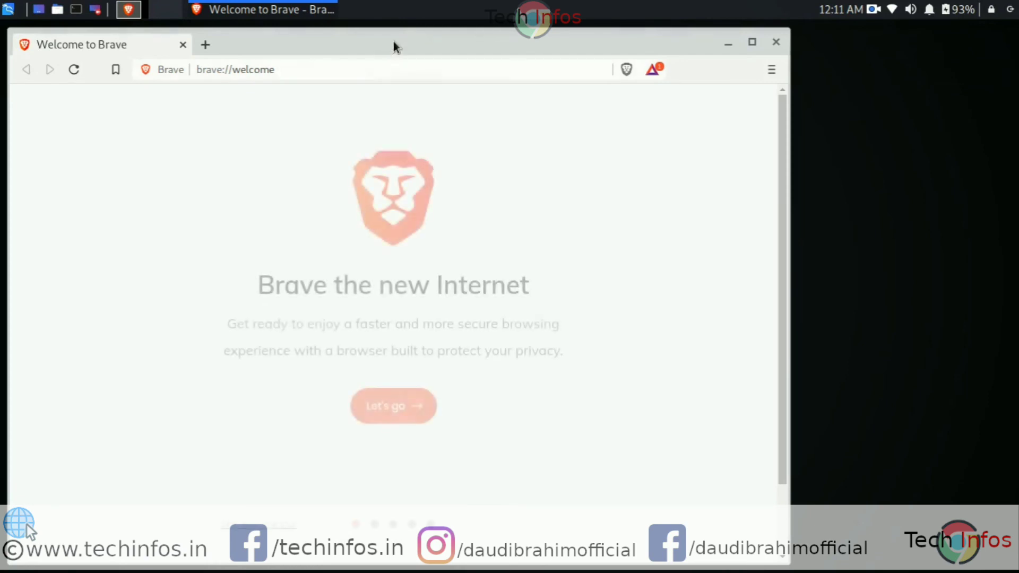
Step: Drag the Brave welcome window about 220 px to the right by its title bar
drag(421, 41, 546, 22)
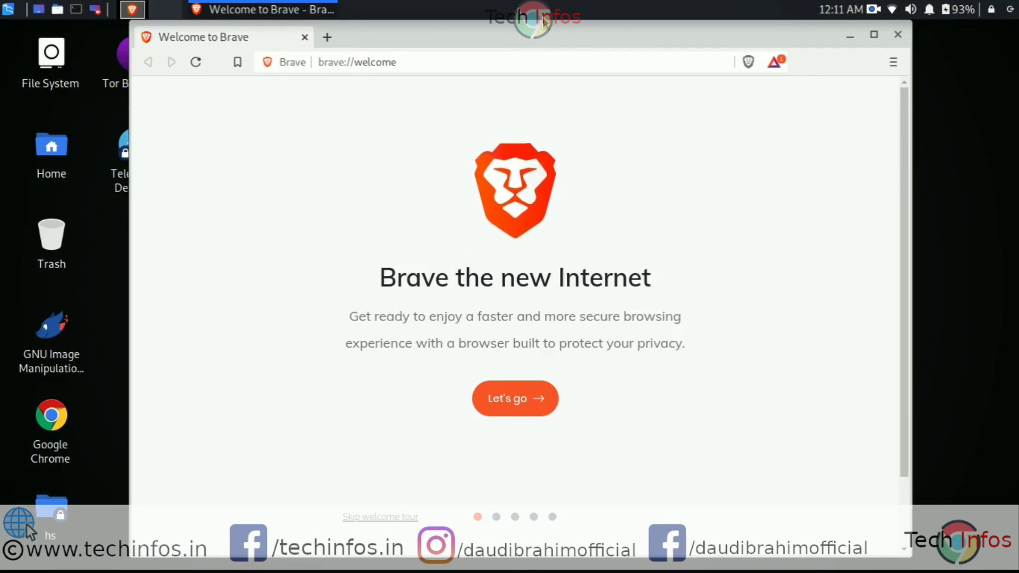